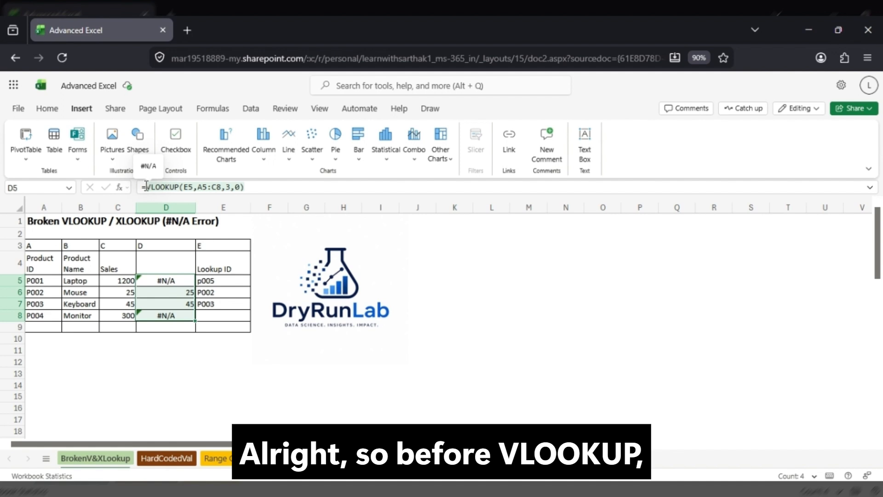
Wrap the VLOOKUP formula in D5 with IFNA so that missing matches return "No Value"
left_click(146, 186)
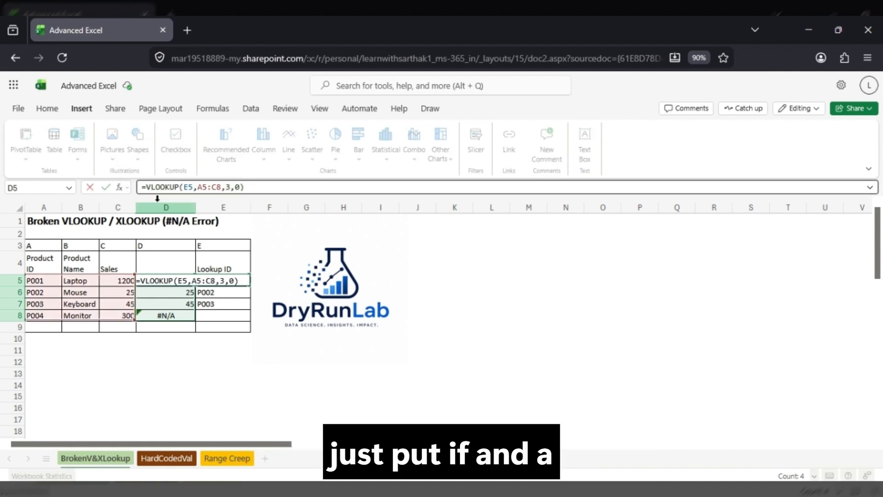
type("if")
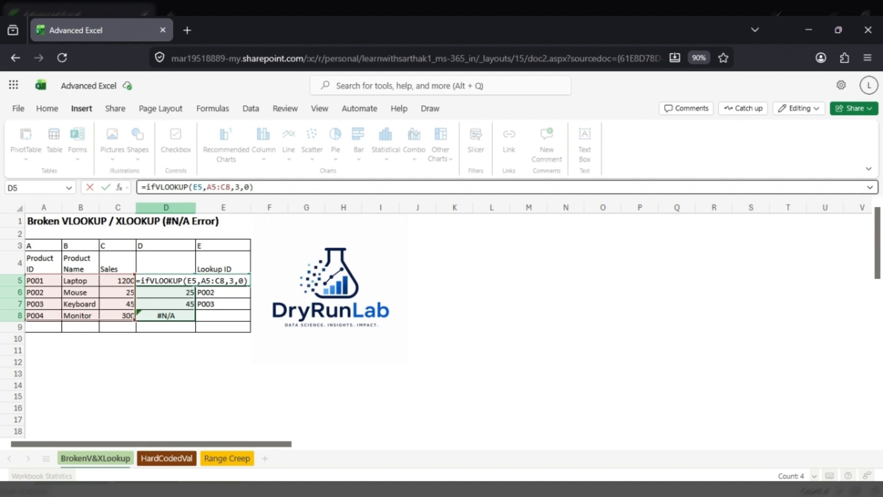
type("na")
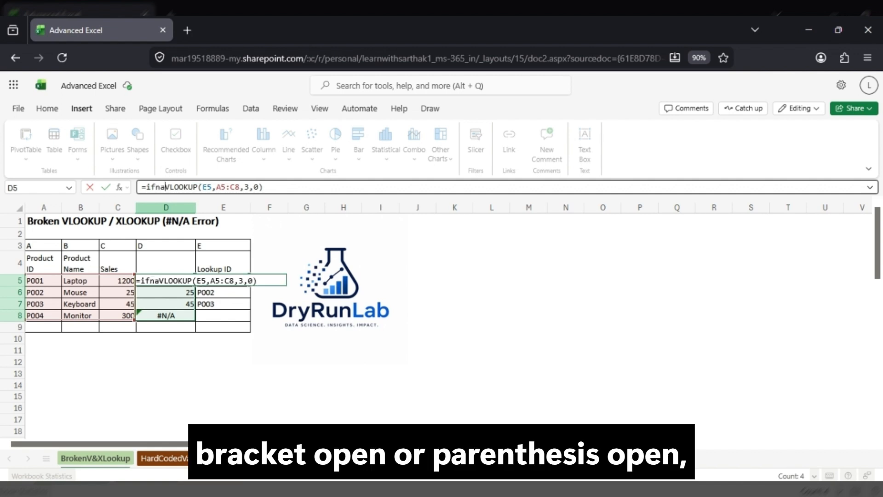
type("(")
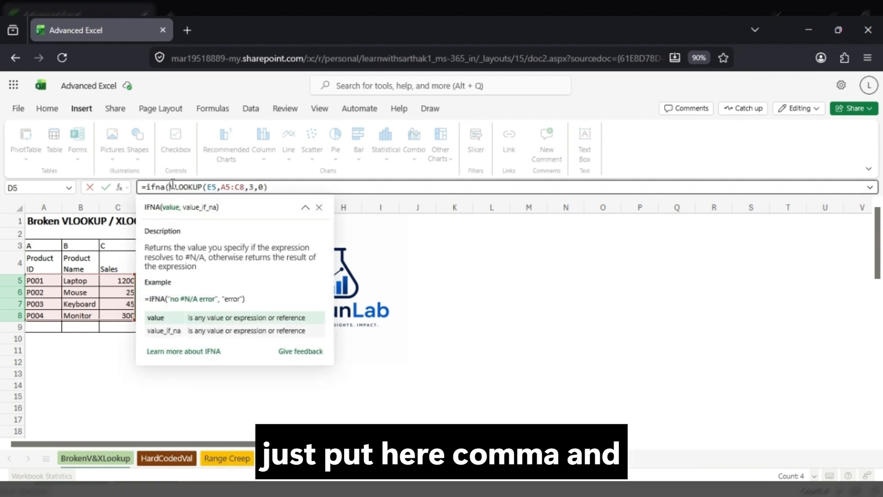
left_click(296, 186)
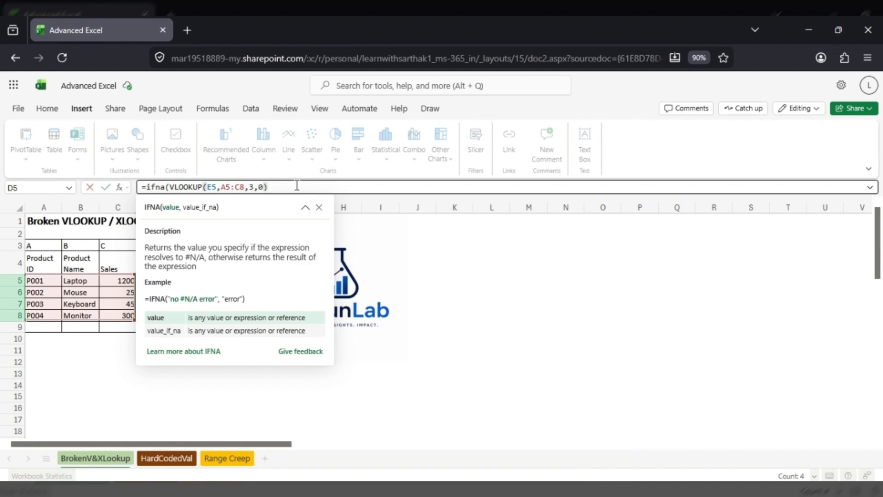
type(",\"")
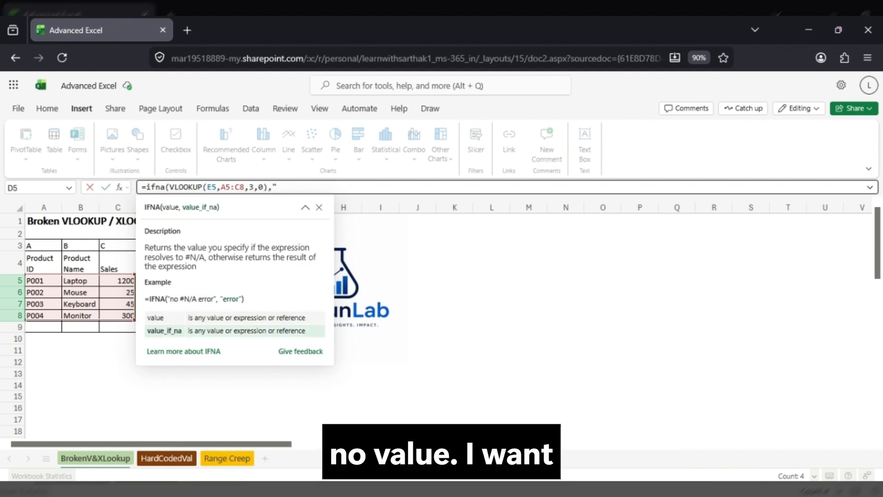
type("No")
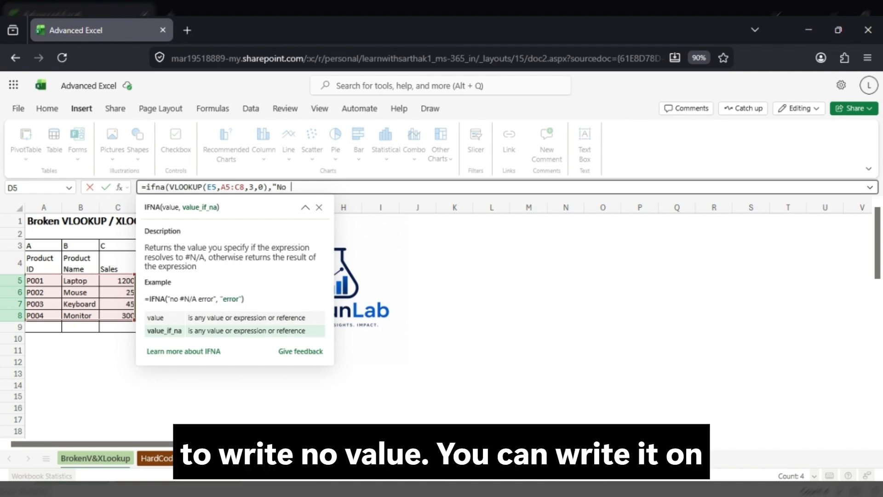
type(" Va")
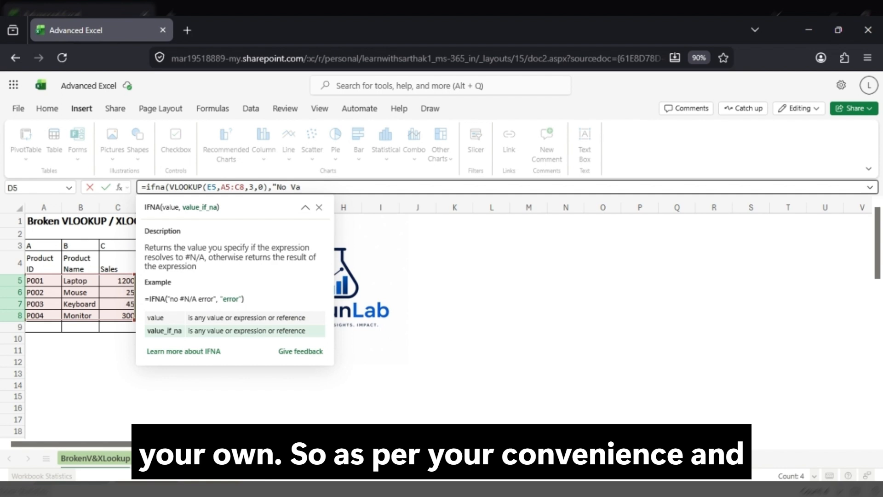
type("lu\")")
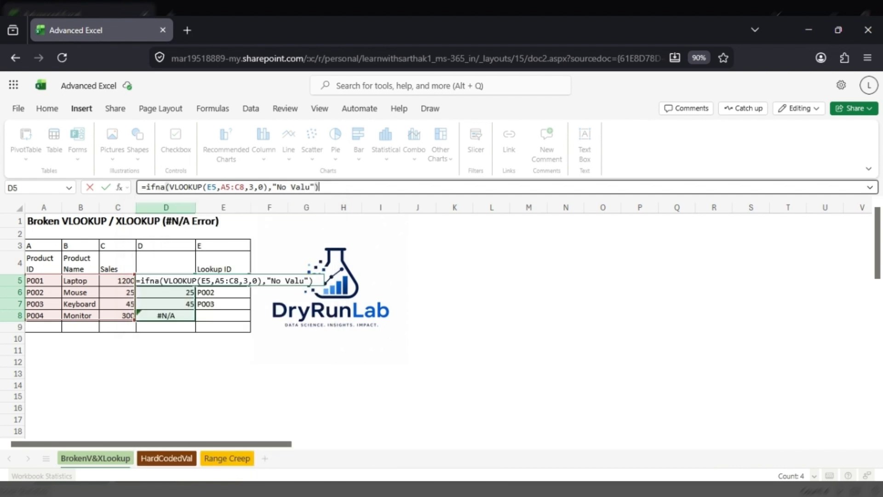
key("BackSpace")
key("BackSpace")
type("e")
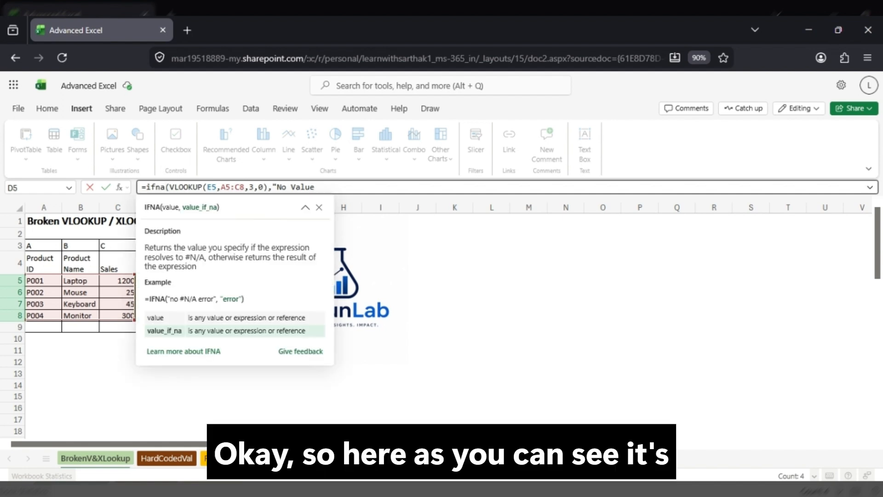
type("\")")
key("Return")
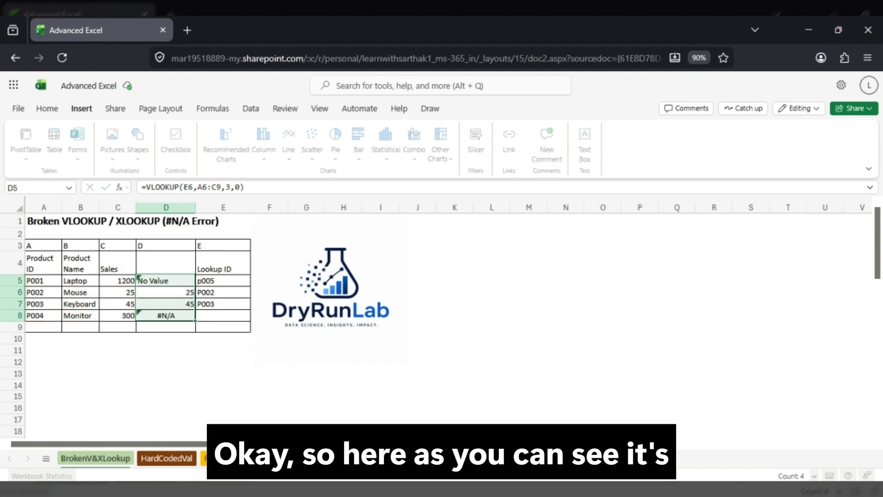
Fill the IFNA formula from D5 down through D8
left_click(172, 282)
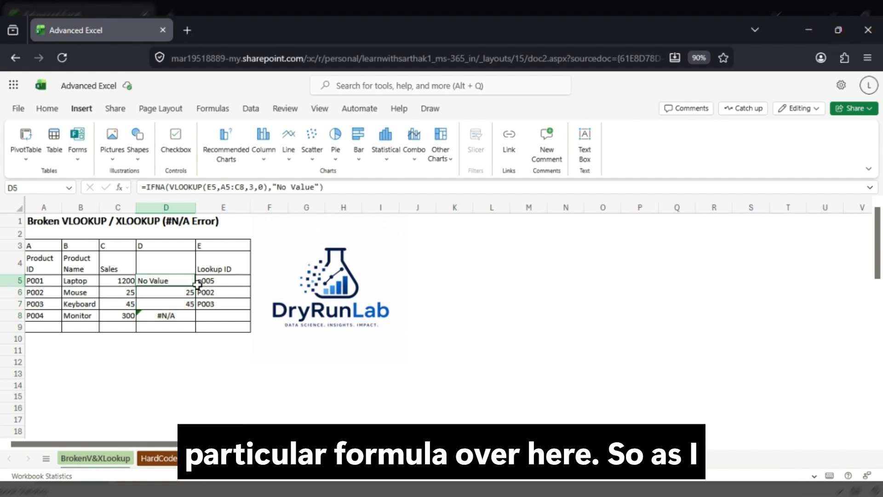
left_click_drag(196, 285, 196, 316)
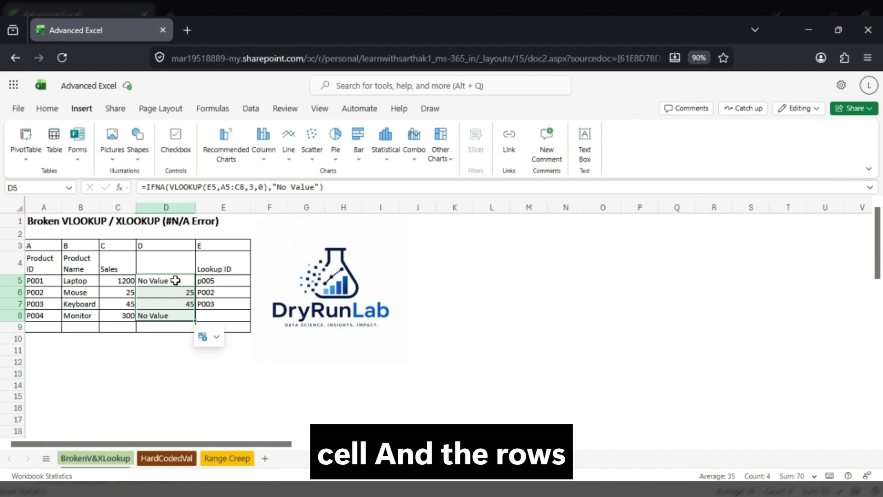
left_click_drag(176, 280, 177, 316)
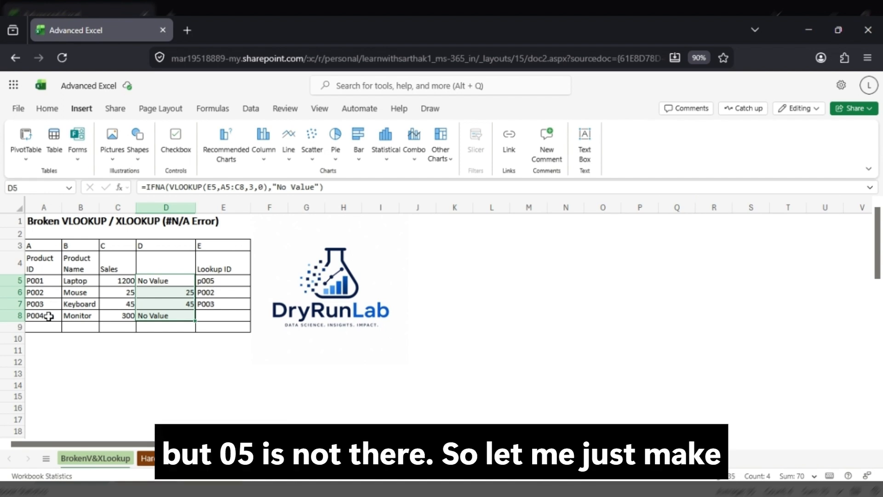
Change the Lookup ID in E5 to P001
left_click(219, 282)
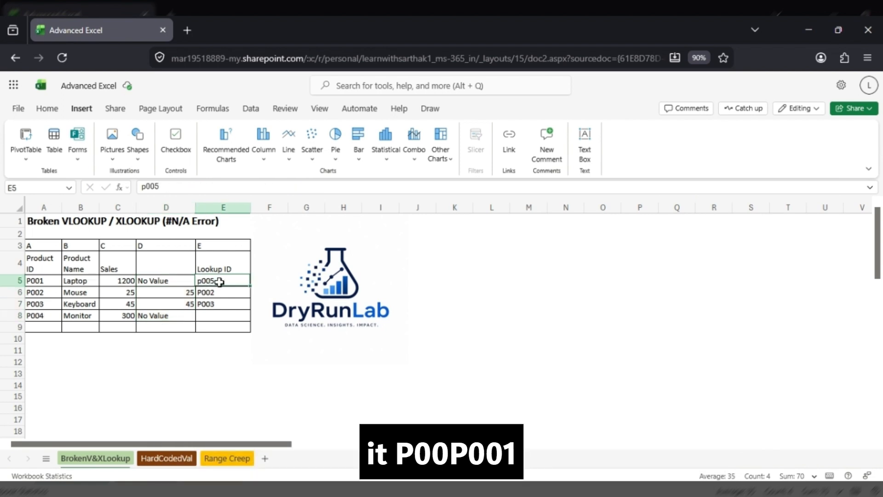
type("P")
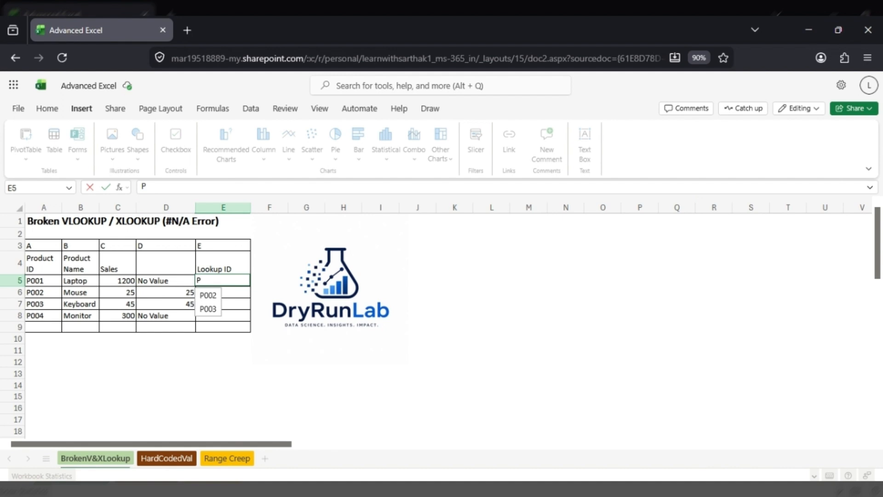
type("0")
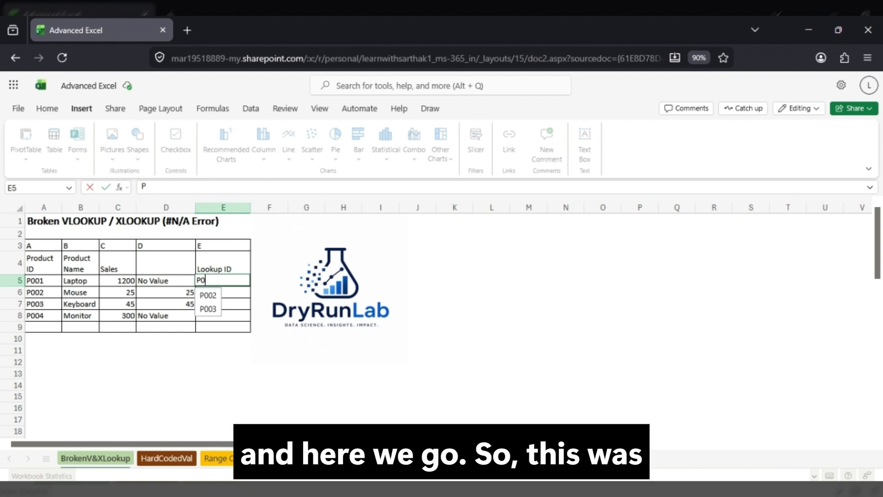
type("01")
key("Return")
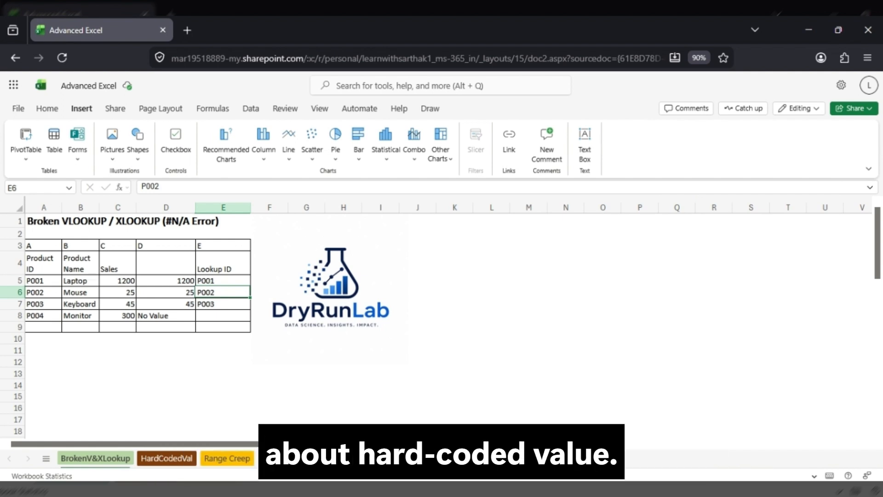
On the HardCodedVal sheet, clear the Old Bad Formula and New Good Formula values in C4:D6
left_click(178, 459)
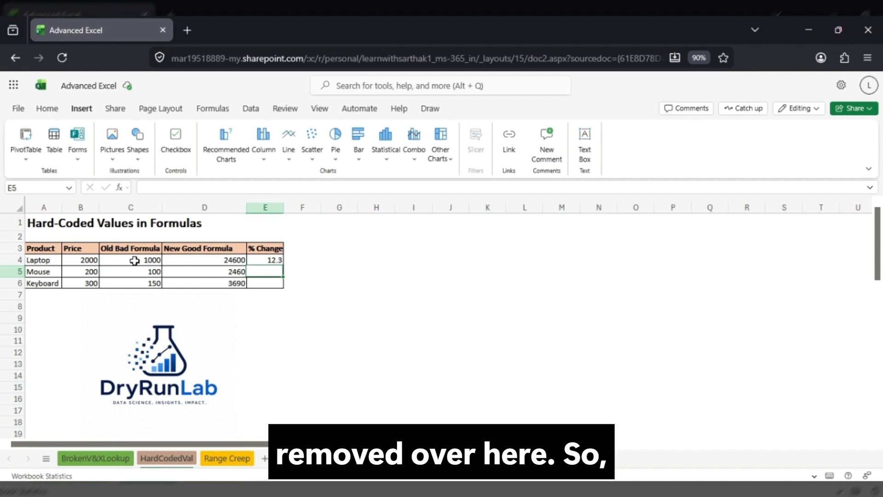
left_click_drag(135, 260, 227, 286)
key("Delete")
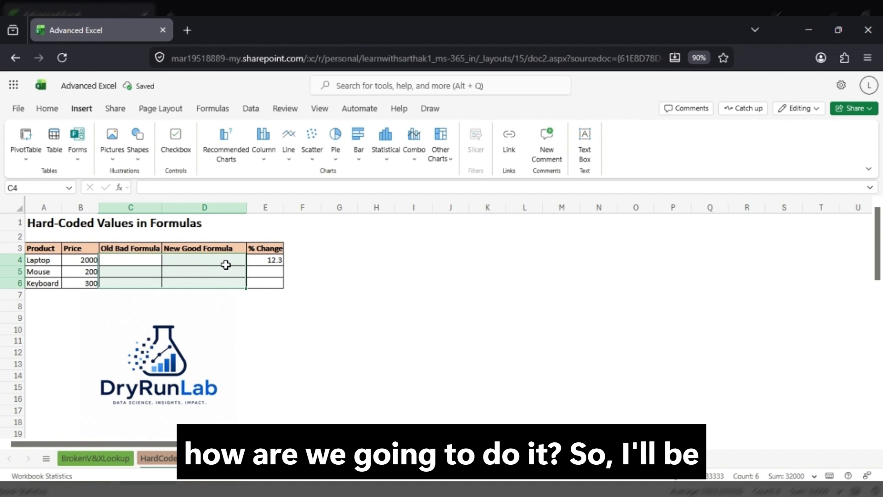
Enter the hard-coded formula =B4*0.8 in C4 and fill it down to C6
left_click(147, 261)
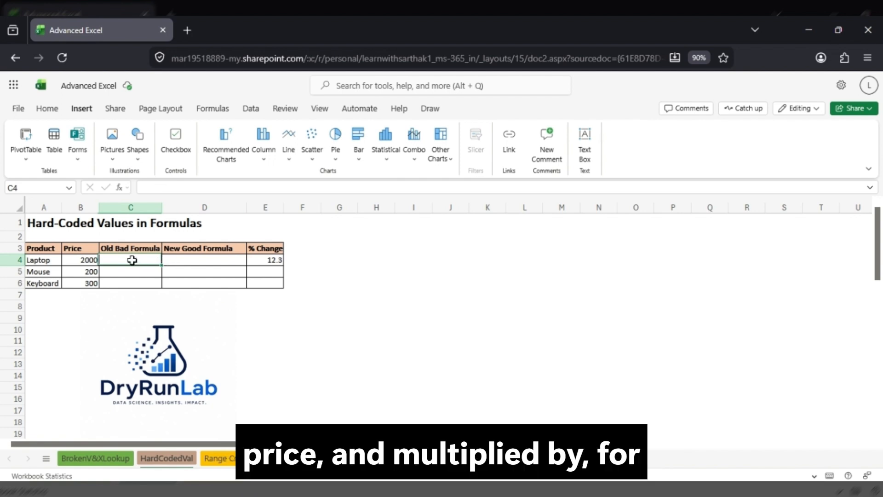
type("=")
left_click(80, 260)
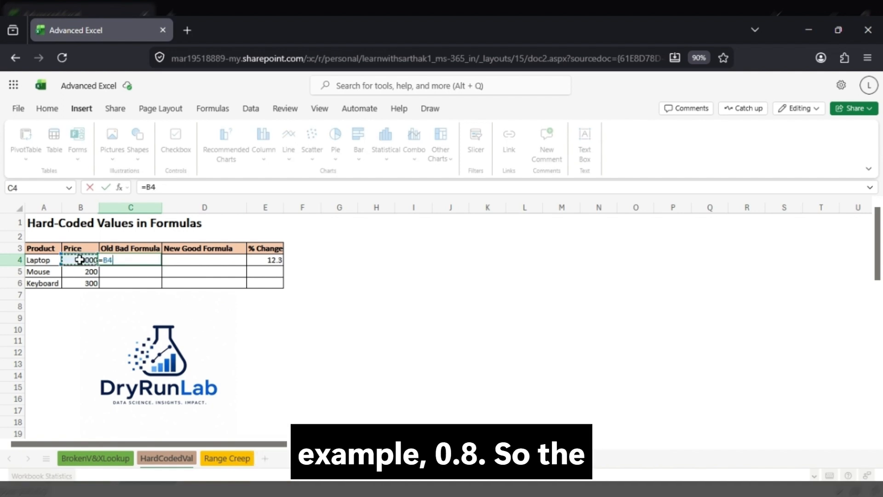
type("*0.")
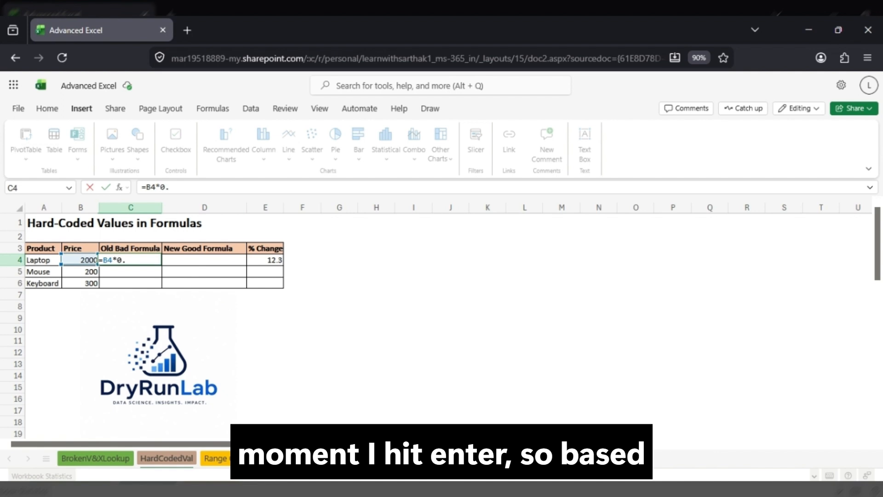
type("8")
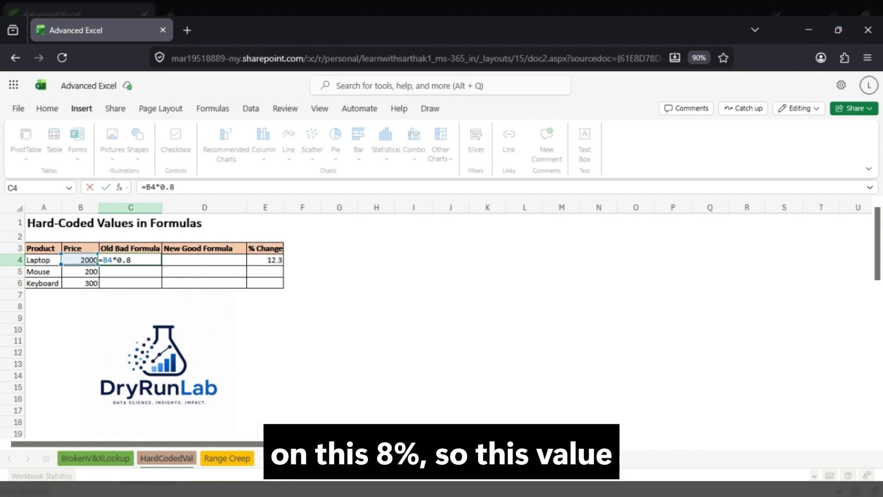
key("Return")
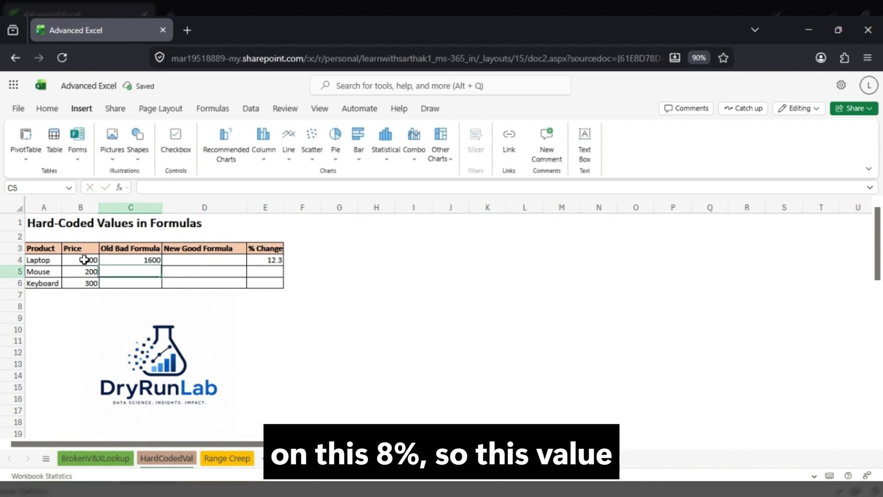
left_click(152, 260)
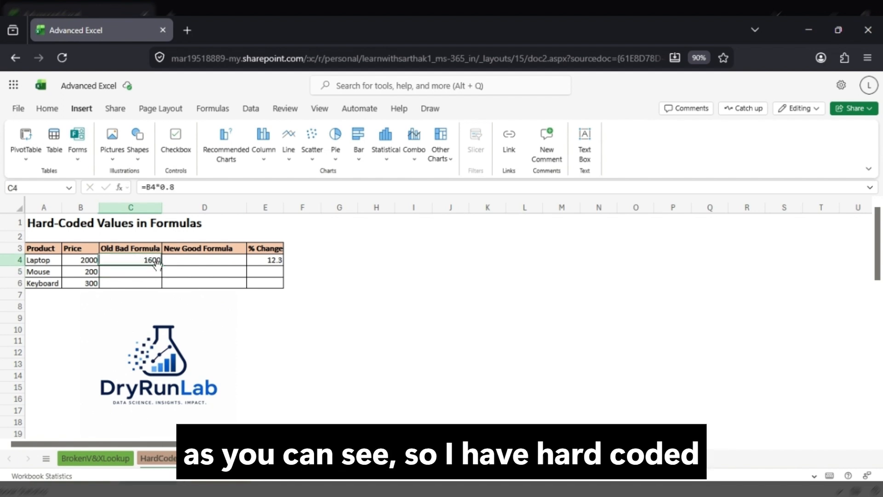
left_click_drag(162, 265, 157, 285)
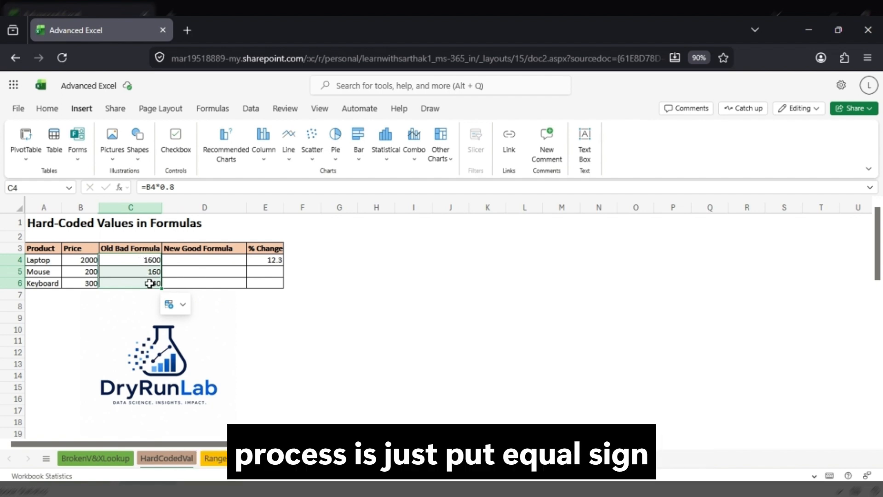
Enter =B4*$E$4 in D4 with an absolute reference to the % Change cell, and fill it down to D6
left_click(209, 261)
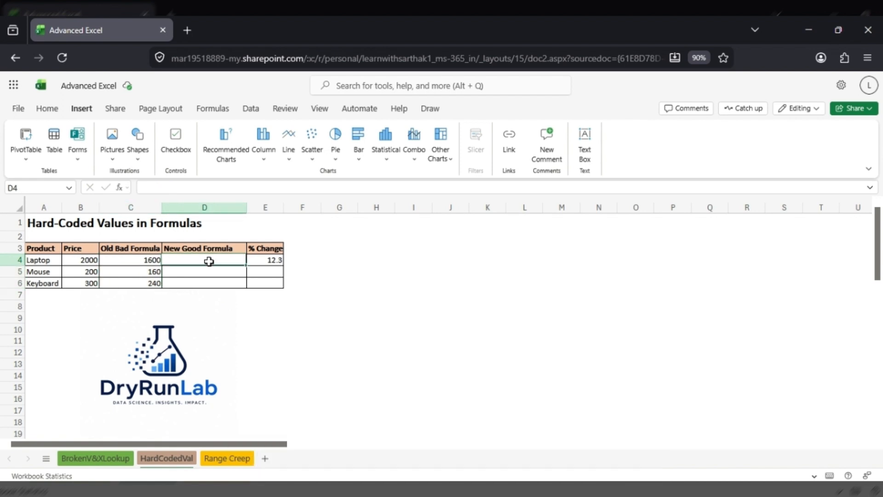
type("=")
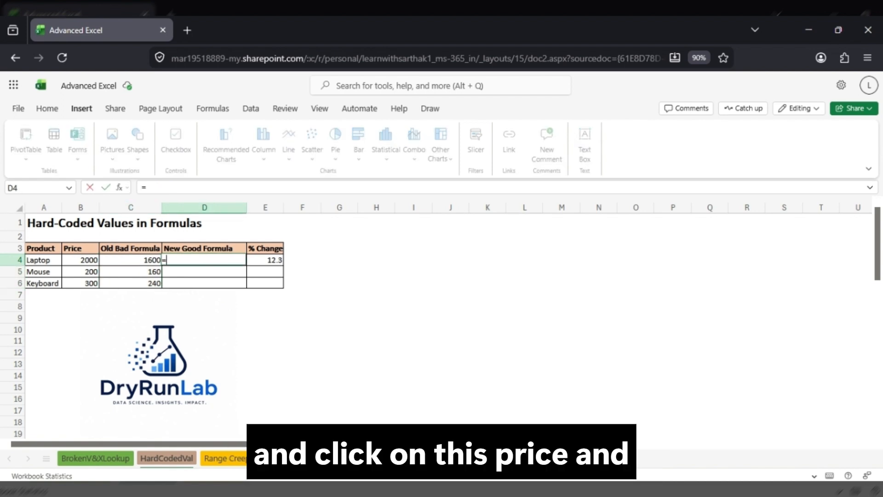
left_click(86, 260)
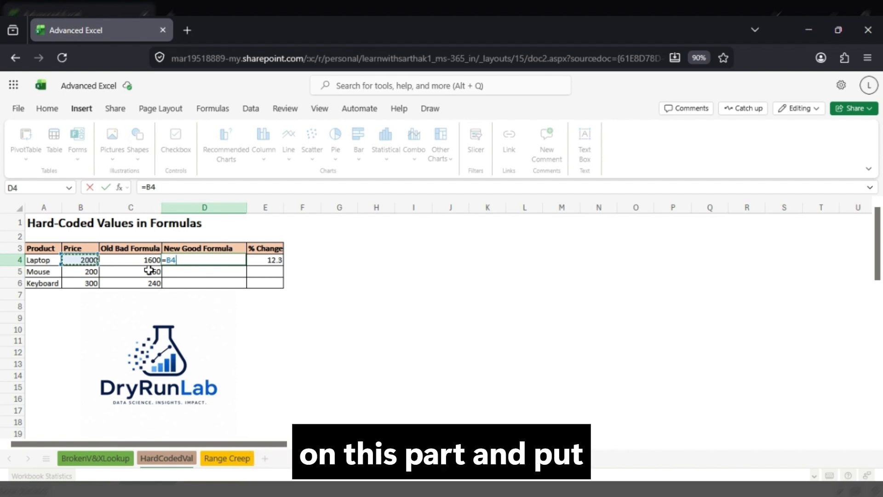
type("*")
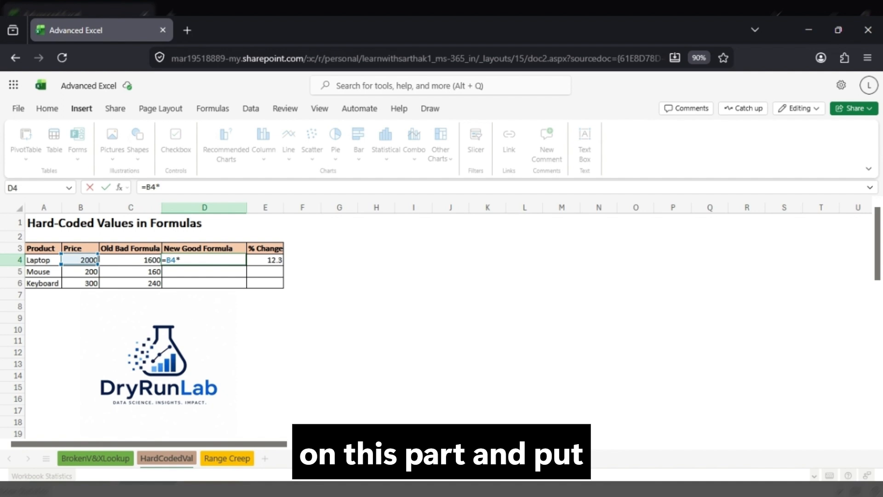
left_click(277, 259)
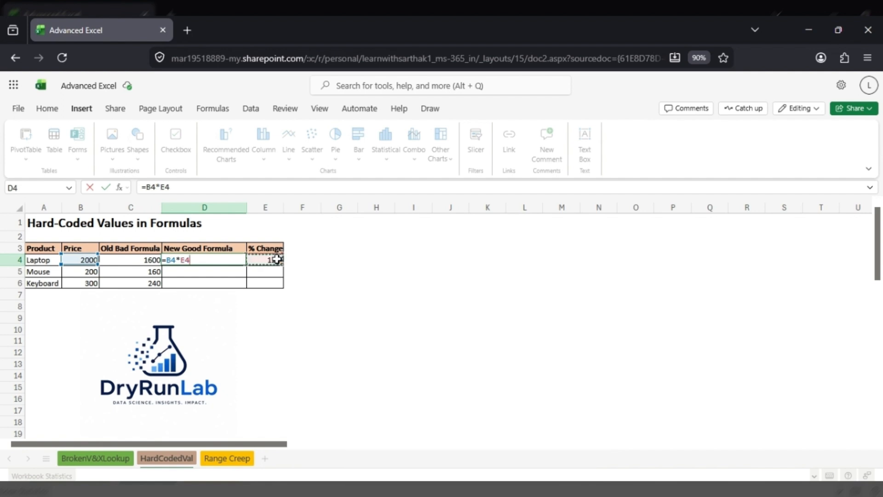
key("F4")
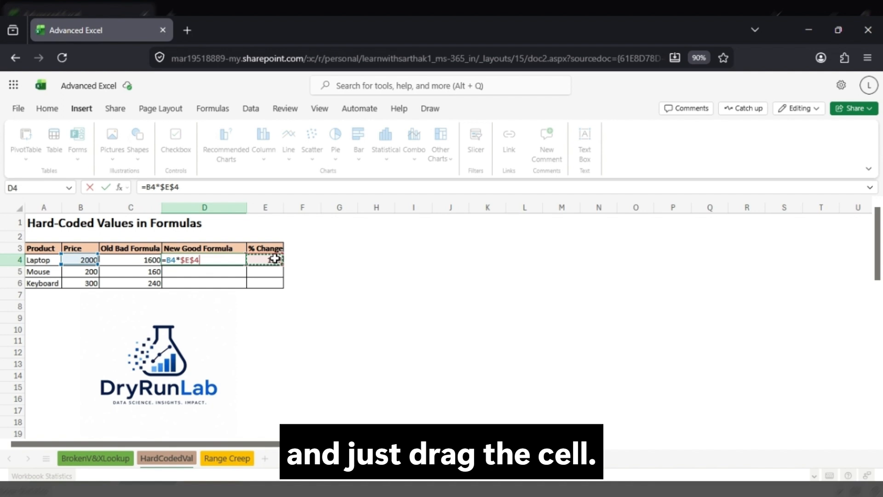
key("Return")
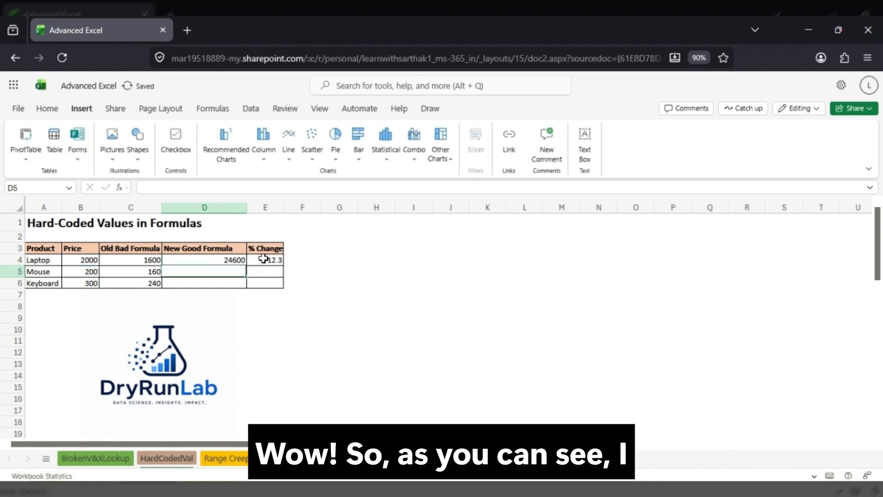
left_click(243, 261)
left_click_drag(245, 266, 247, 284)
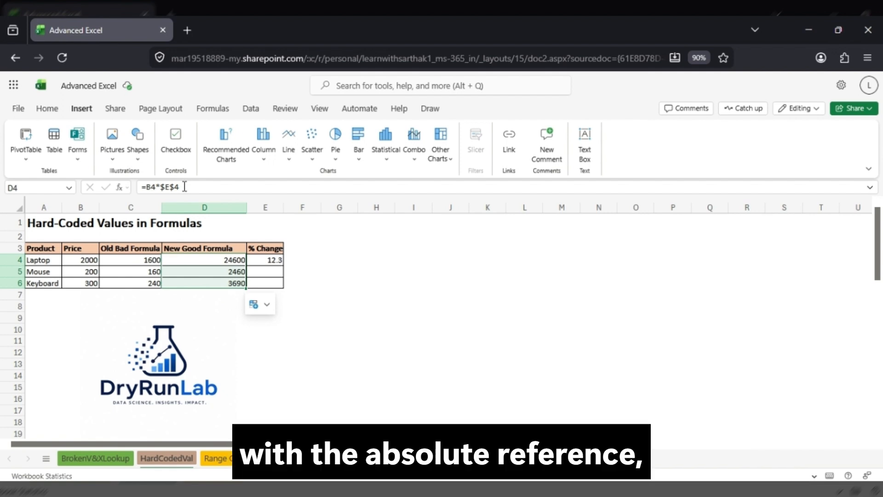
Set the % Change value in E4 to 7.23
left_click(276, 260)
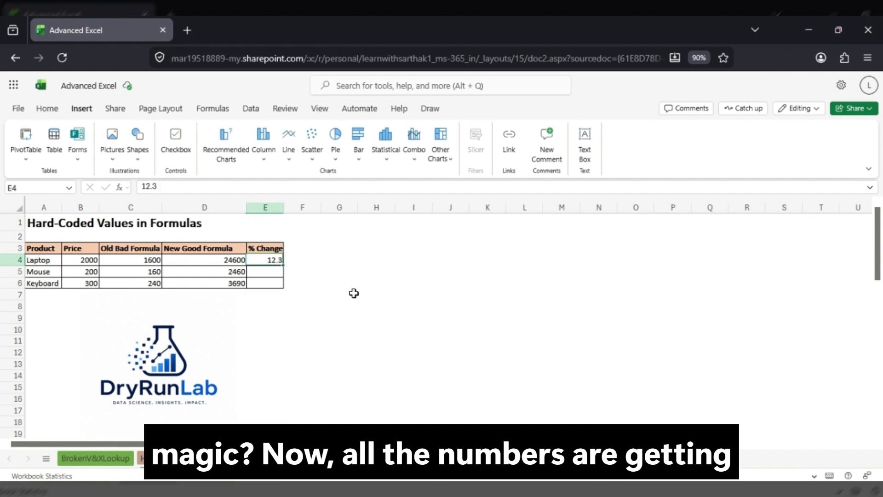
type("7.23")
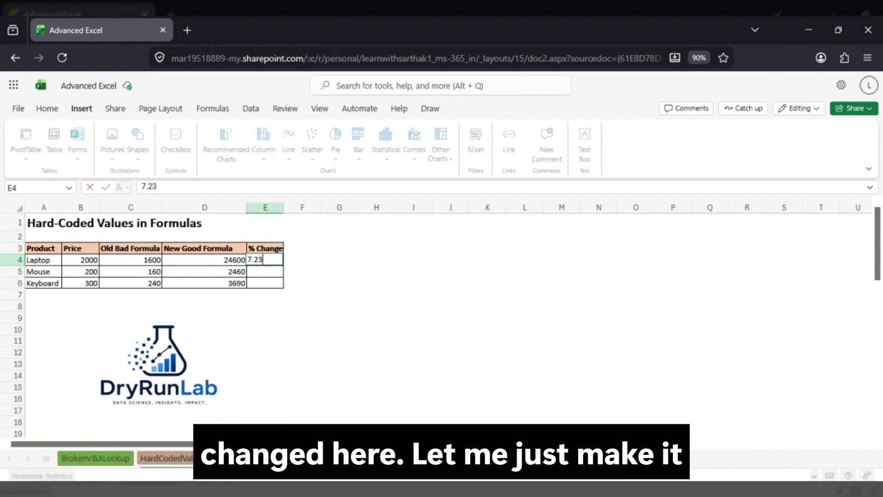
key("Return")
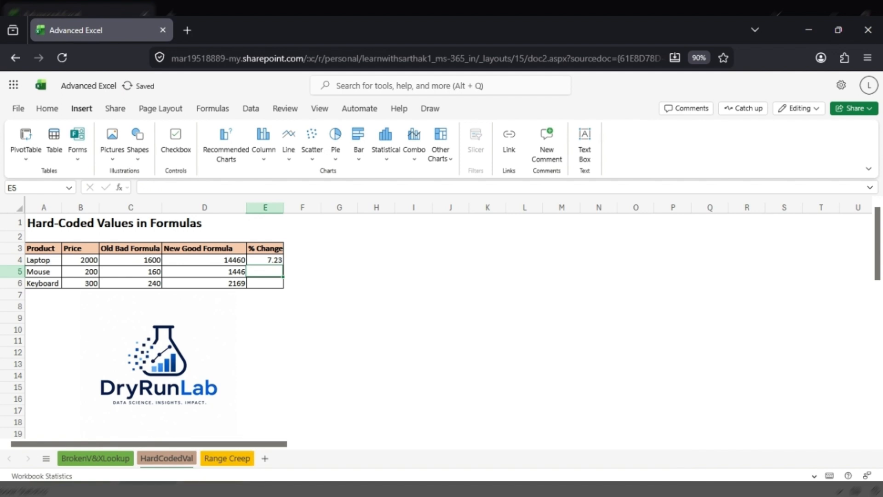
Set the % Change value in E4 to 8.23
left_click(270, 261)
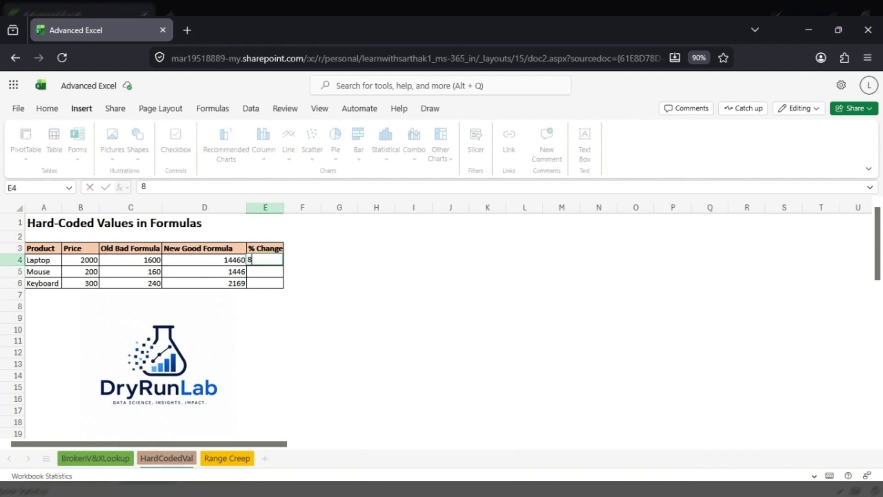
type("8.23")
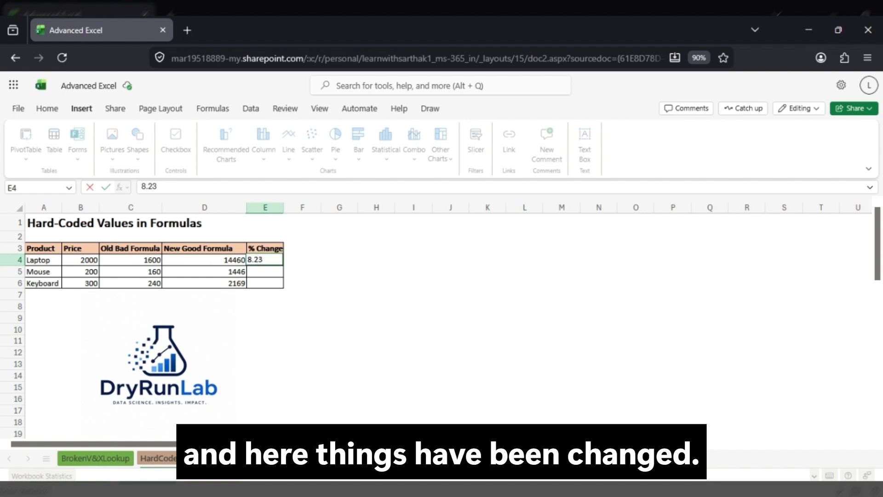
key("Return")
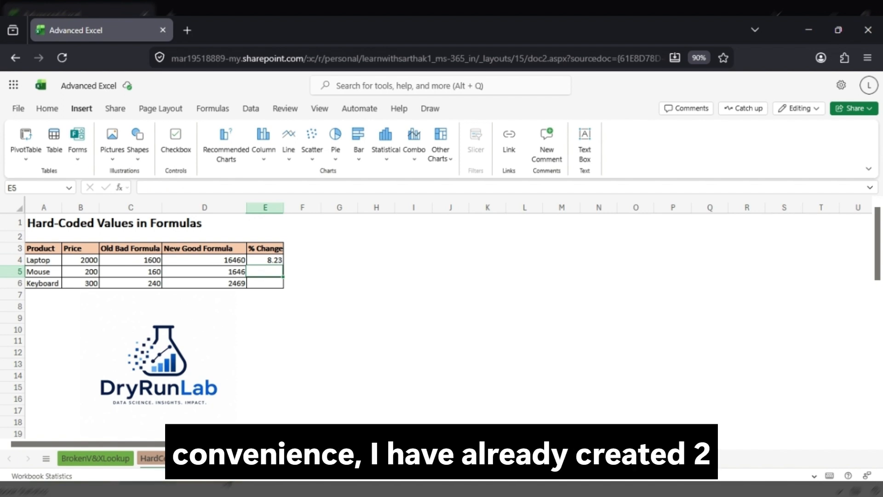
Open the Range Creep sheet and examine the lower sales table's rows and the range summed by its total formula
left_click(226, 459)
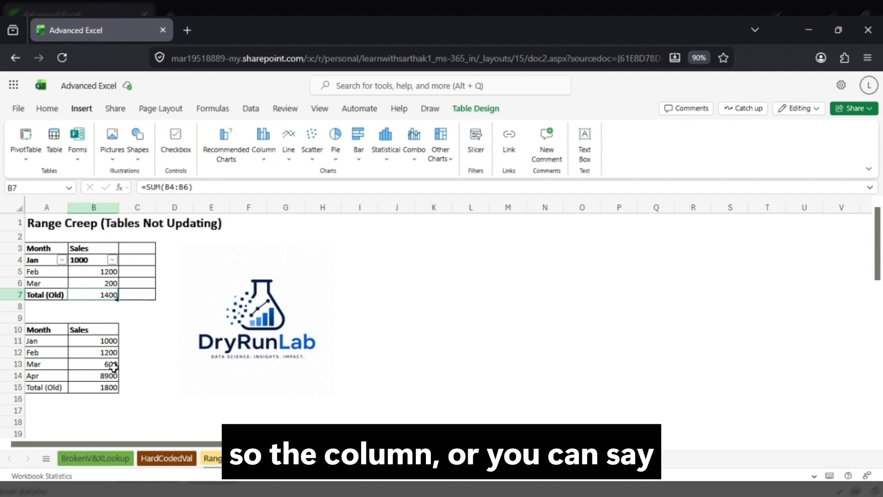
left_click(9, 363)
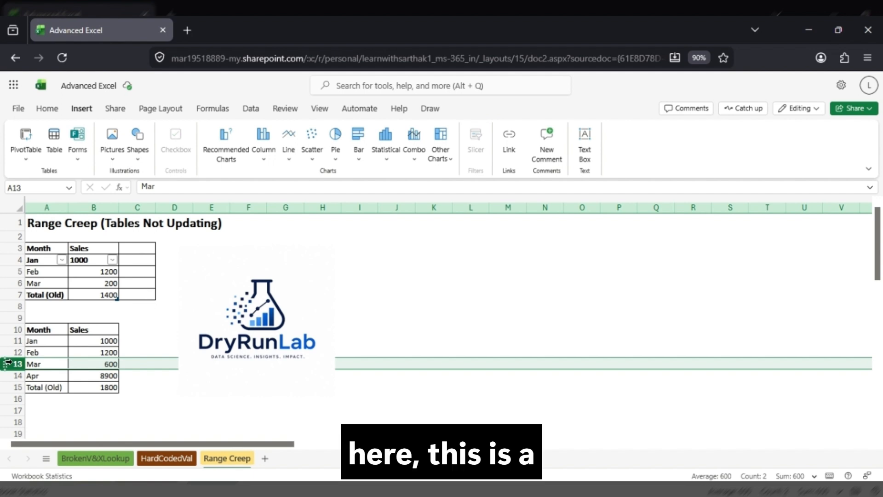
mouse_move(8, 364)
left_mouse_down()
mouse_move(5, 343)
mouse_move(12, 365)
left_mouse_up()
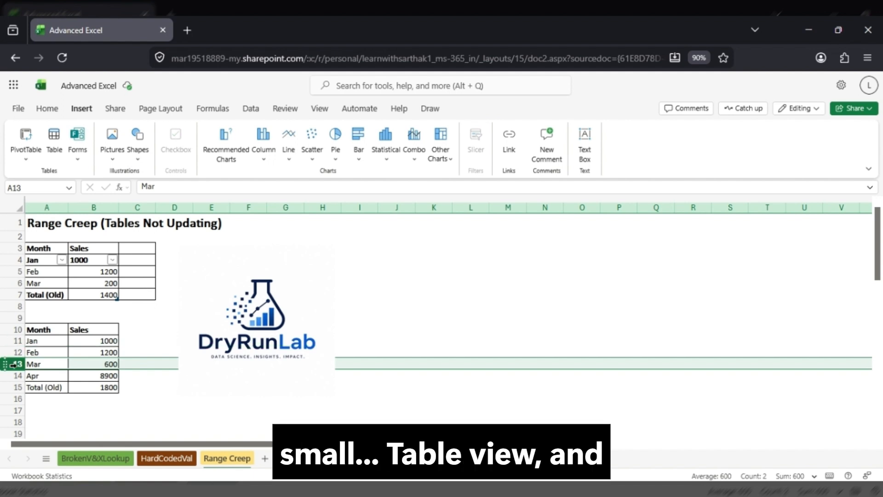
left_click(55, 352)
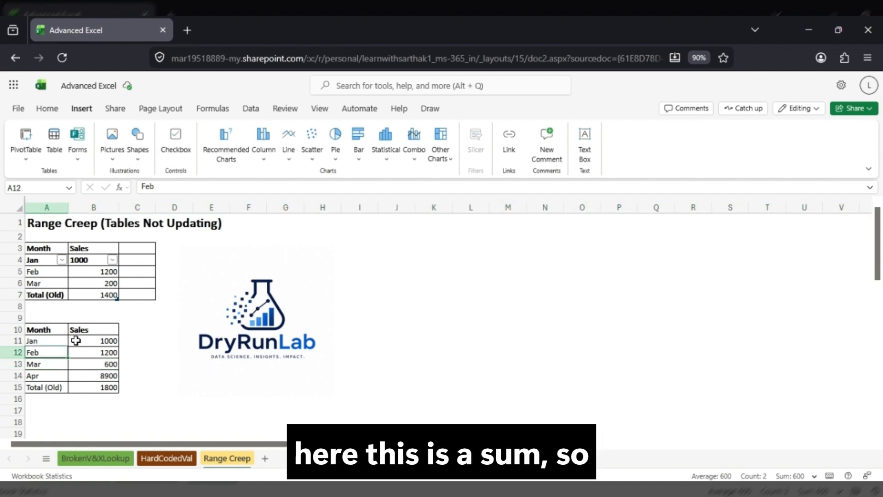
left_click(76, 340)
left_click_drag(60, 329, 102, 390)
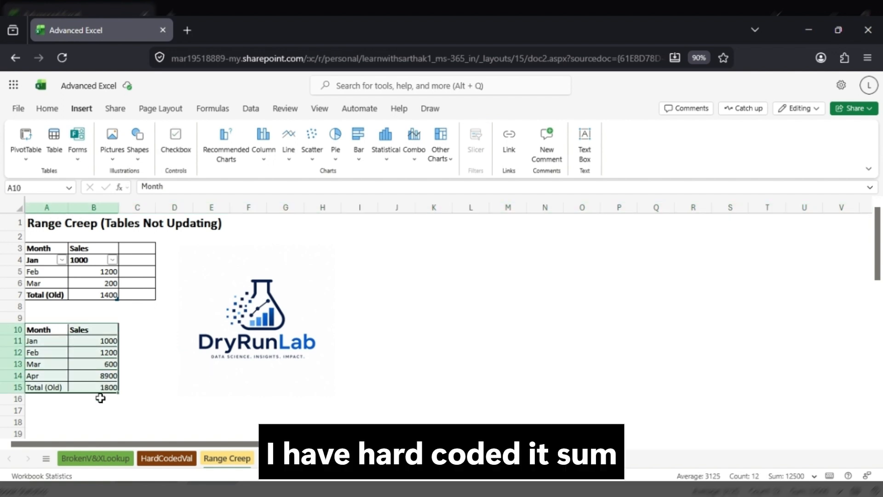
left_click(104, 387)
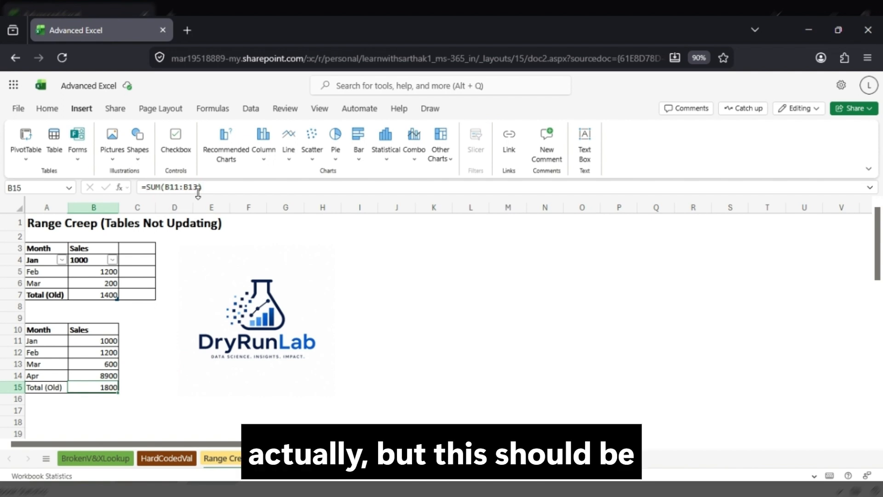
left_click_drag(111, 338, 114, 376)
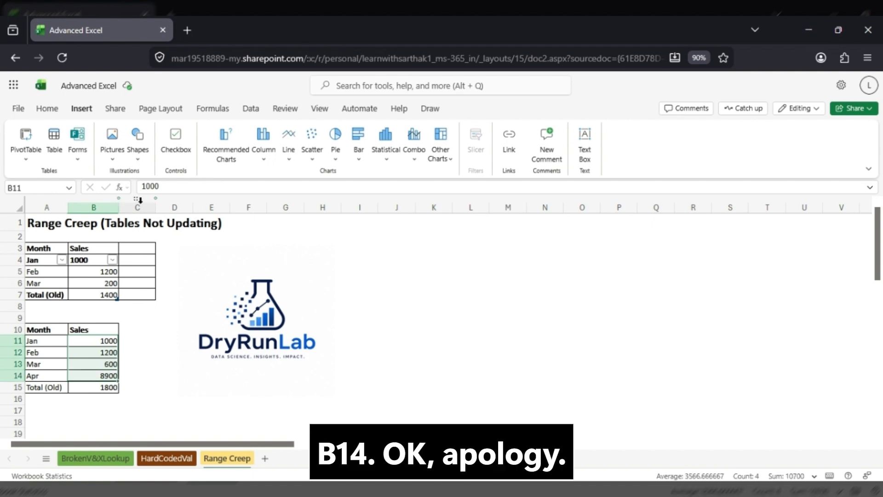
Extend the lower table's total formula in B15 to =SUM(B11:B14) so it includes the Apr row
left_click(88, 374)
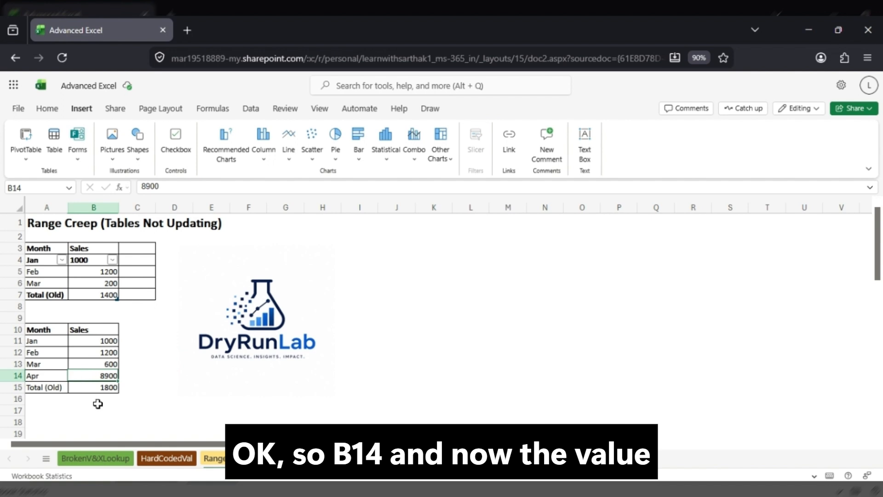
key("Down")
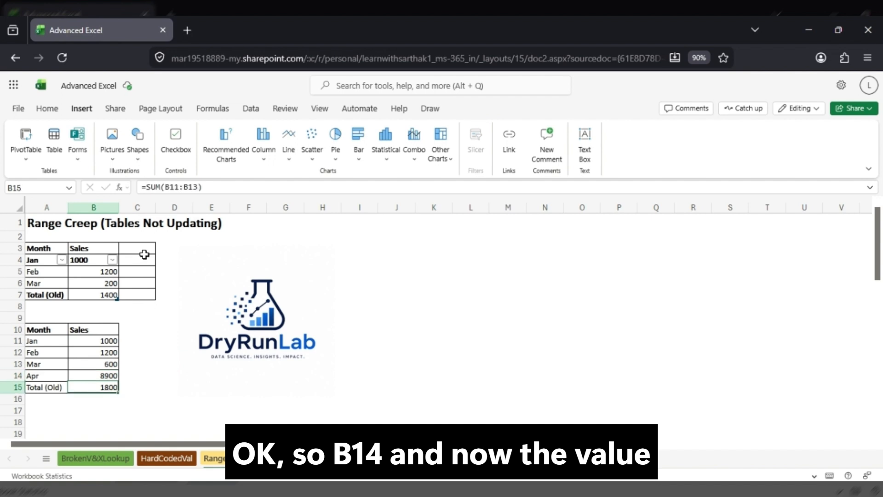
left_click(198, 186)
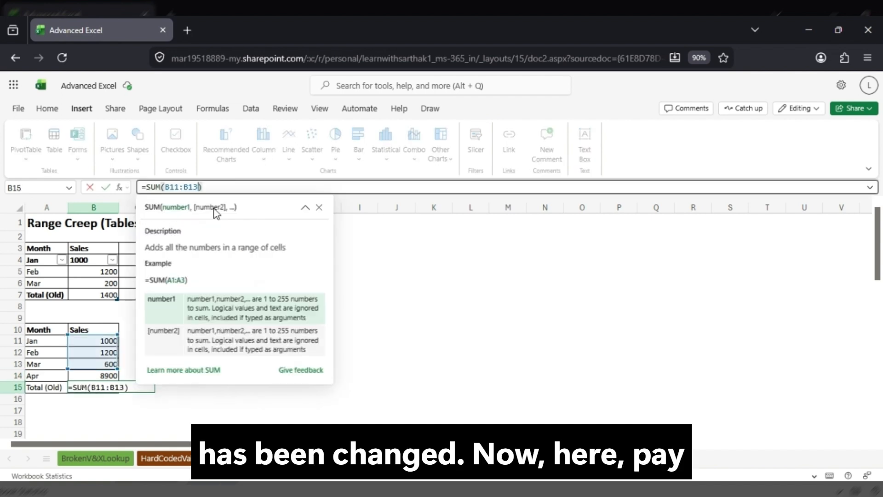
key("BackSpace")
type("4")
key("Return")
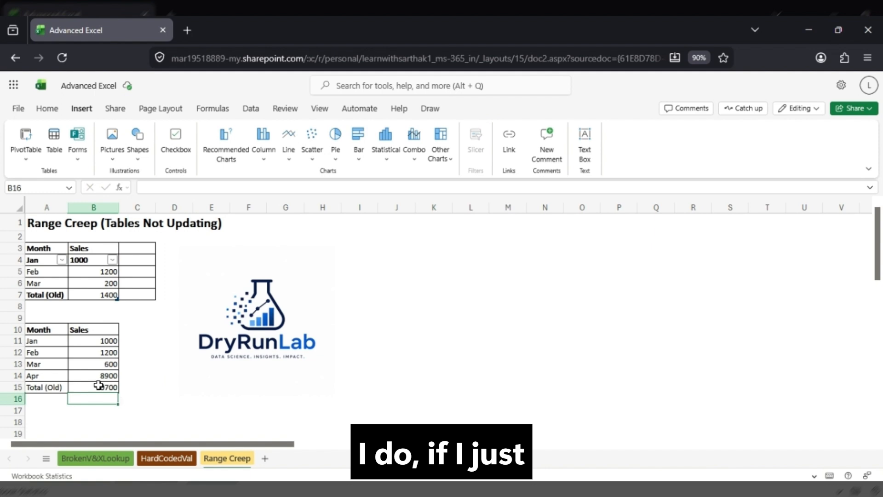
Insert a row above the Apr row in the lower table and check the range in its total formula
left_click(16, 375)
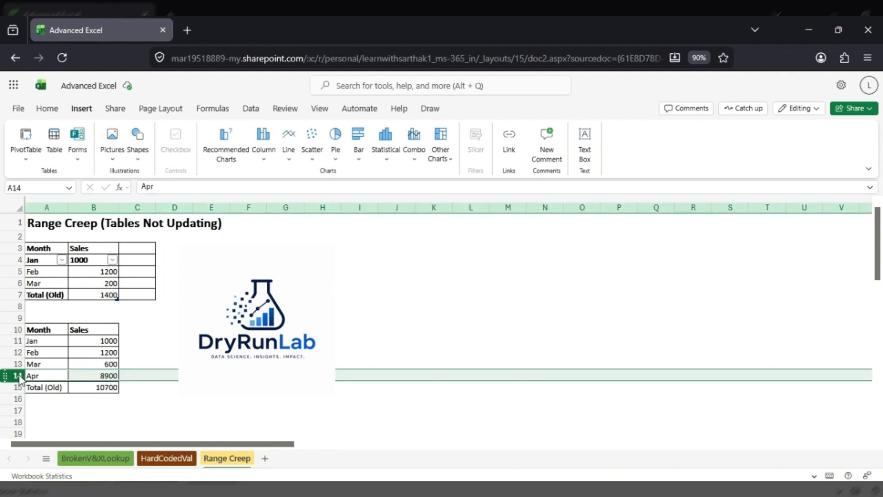
right_click(18, 378)
left_click(115, 189)
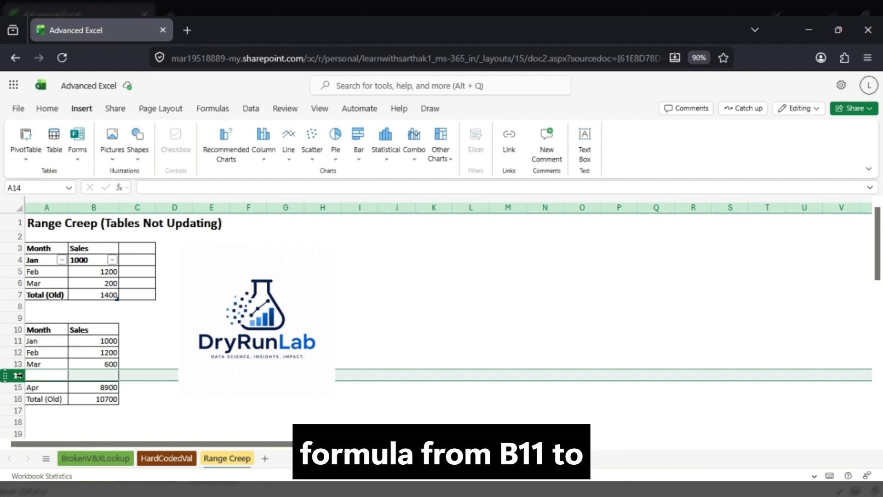
left_click(96, 399)
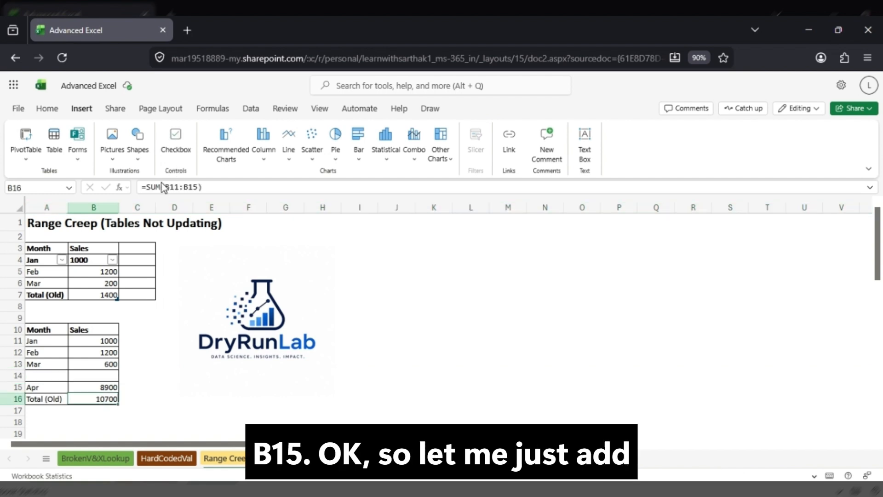
mouse_move(166, 189)
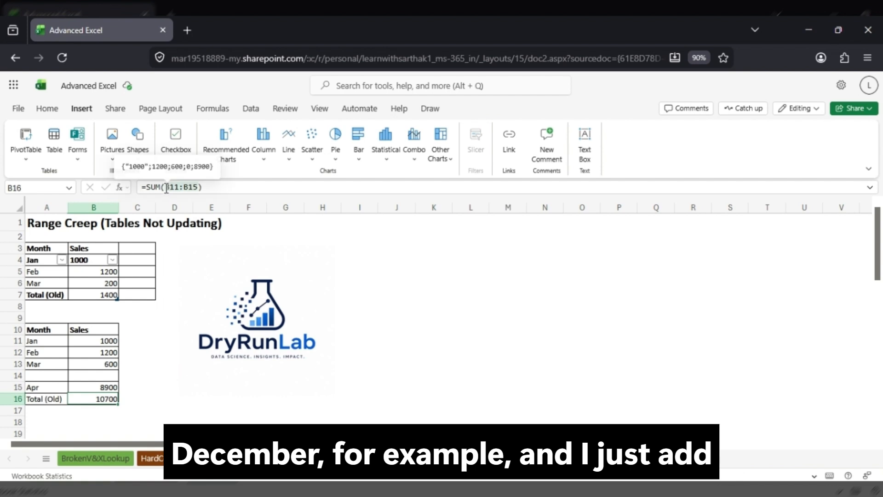
Fill the empty row 14 with the month Dec and sales of 560
left_click(44, 376)
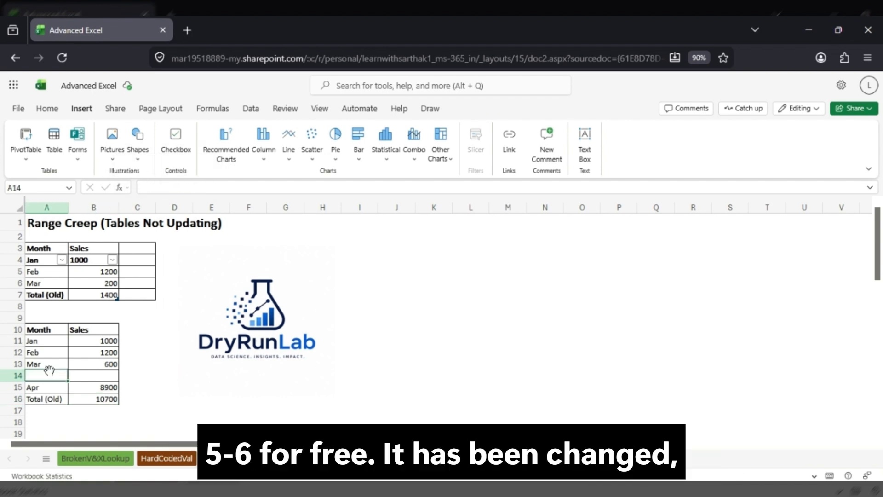
type("Dec")
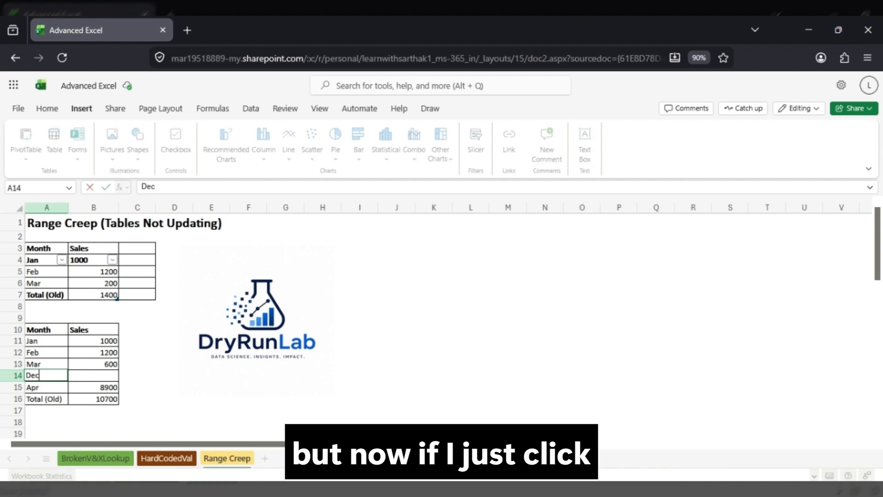
key("Tab")
type("560")
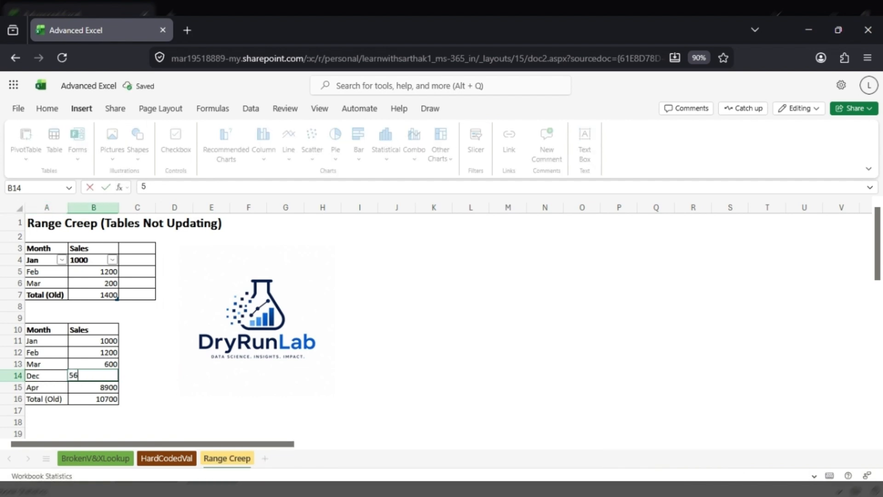
key("Return")
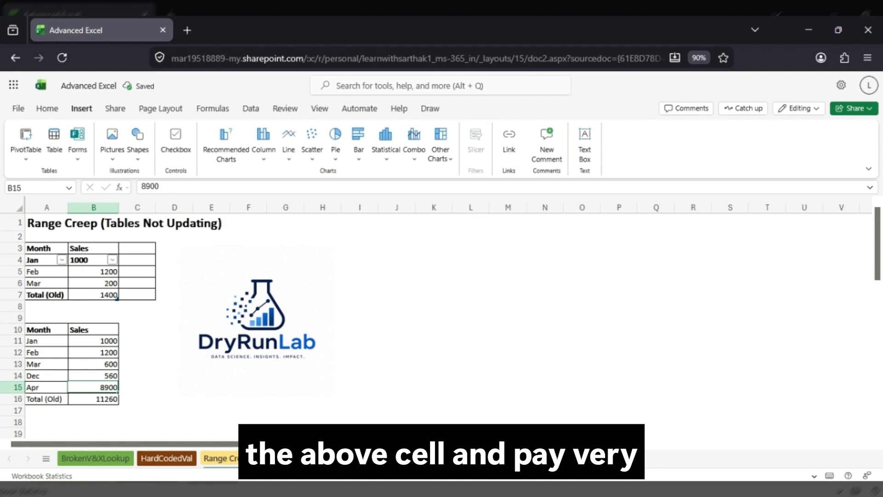
Insert a row directly above the lower table's Total (Old) row and check the range in its total formula
left_click(23, 399)
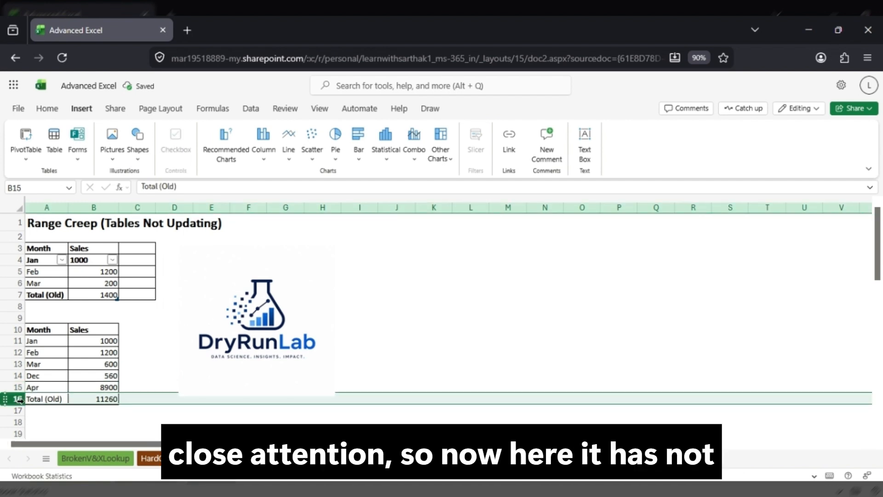
right_click(24, 402)
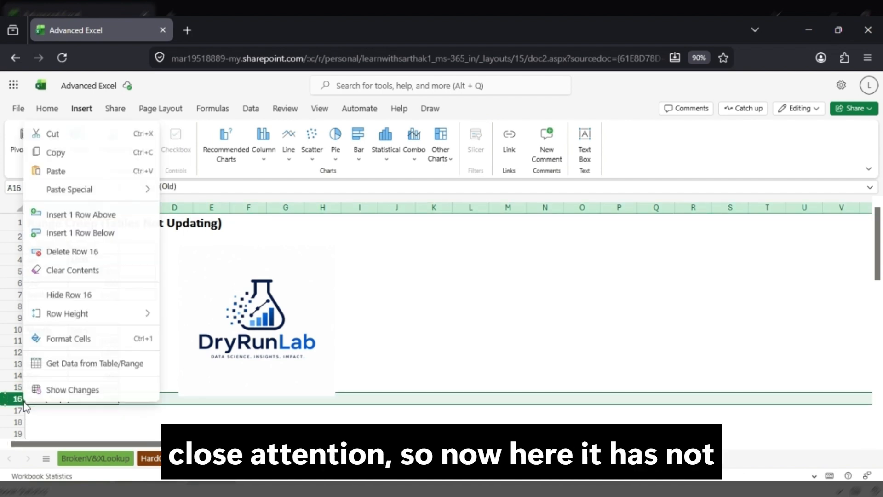
left_click(108, 218)
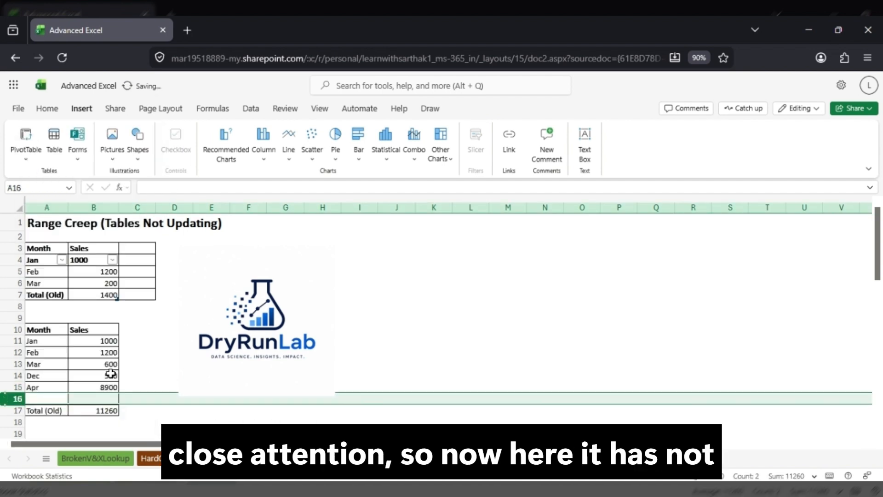
left_click(102, 414)
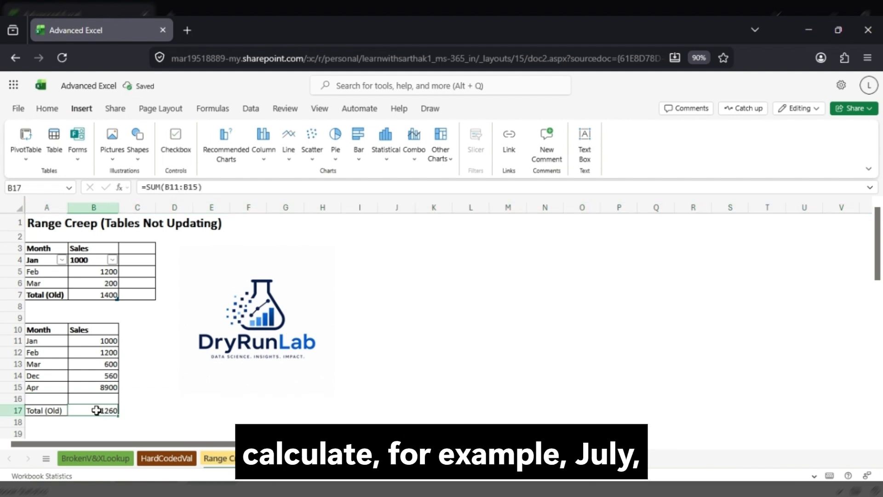
Fill the empty row 16 with the month Jul and sales of 789
left_click(44, 399)
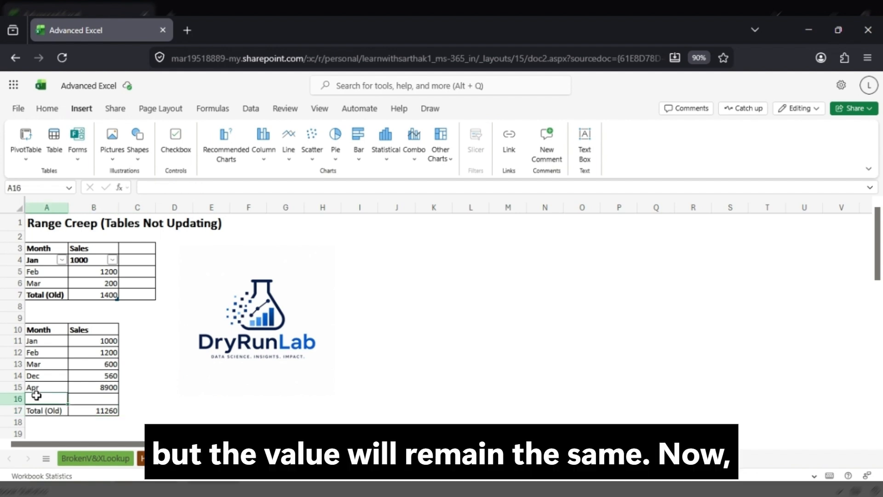
type("Jul")
key("Tab")
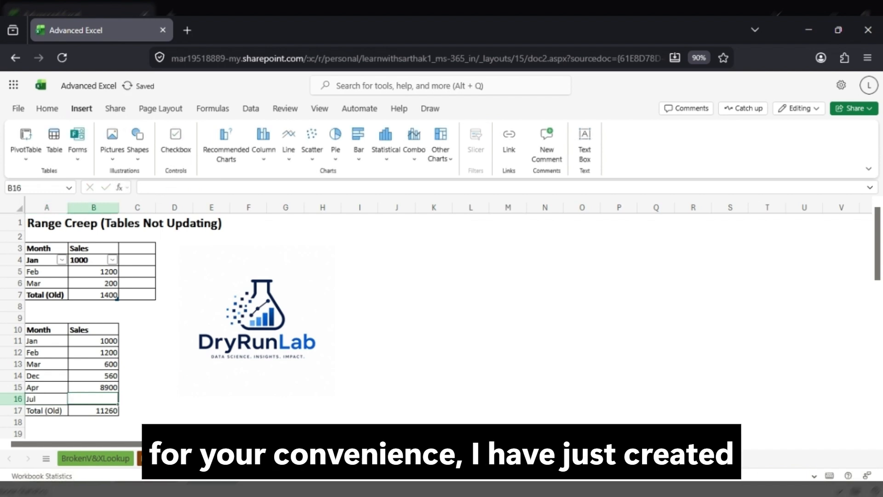
type("789")
key("Return")
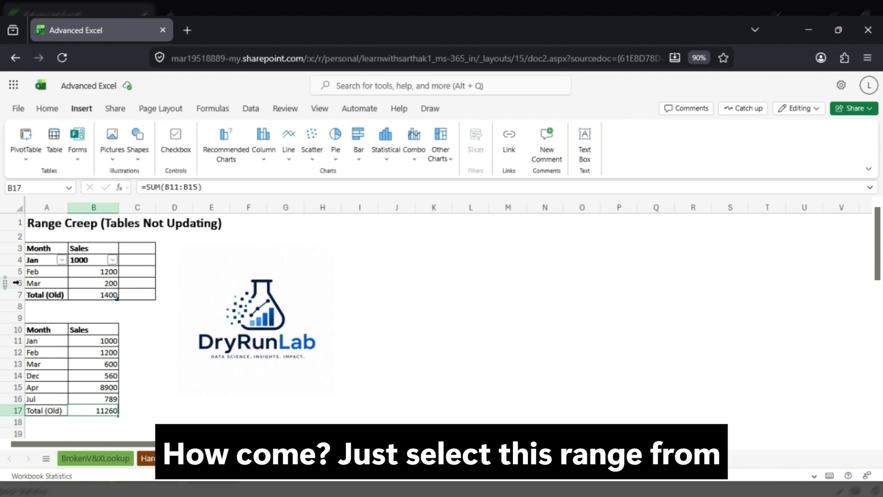
Inspect the upper table's total formula in B7 and select the table range A4:B7
left_click(95, 294)
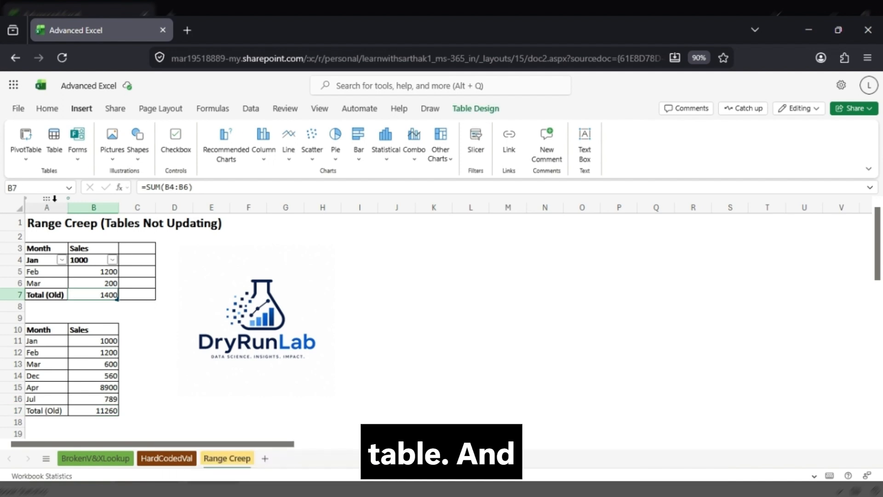
left_click(47, 262)
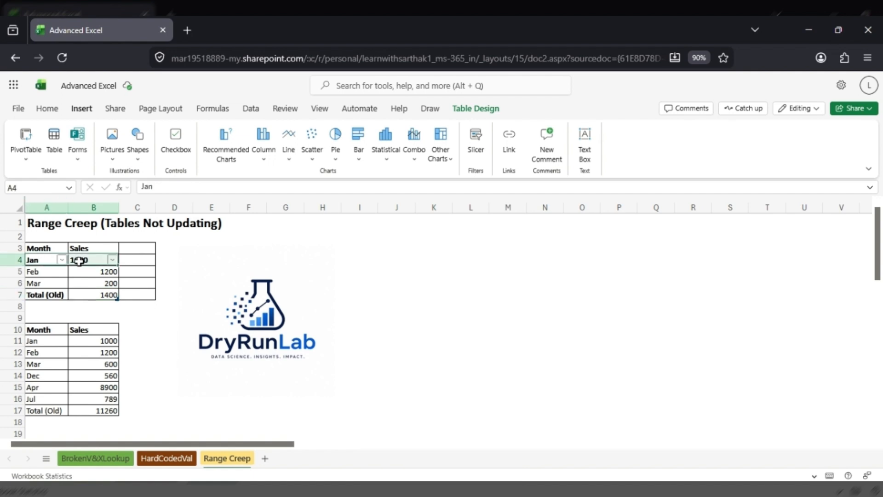
left_click_drag(47, 261, 109, 293)
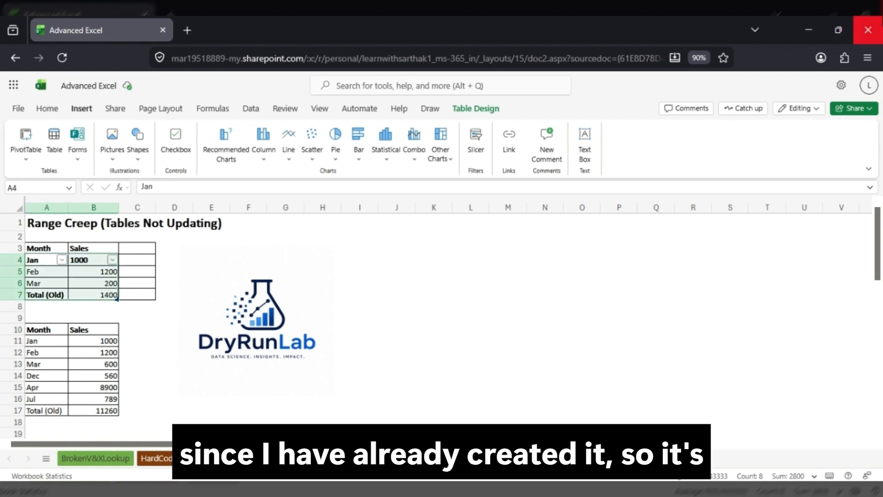
Try to convert the selected range A4:B7 into a table
left_click(62, 150)
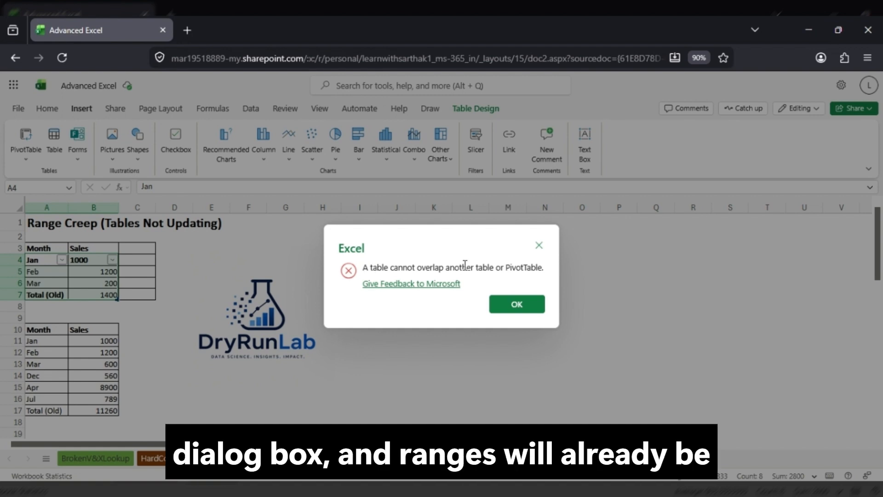
left_click(540, 309)
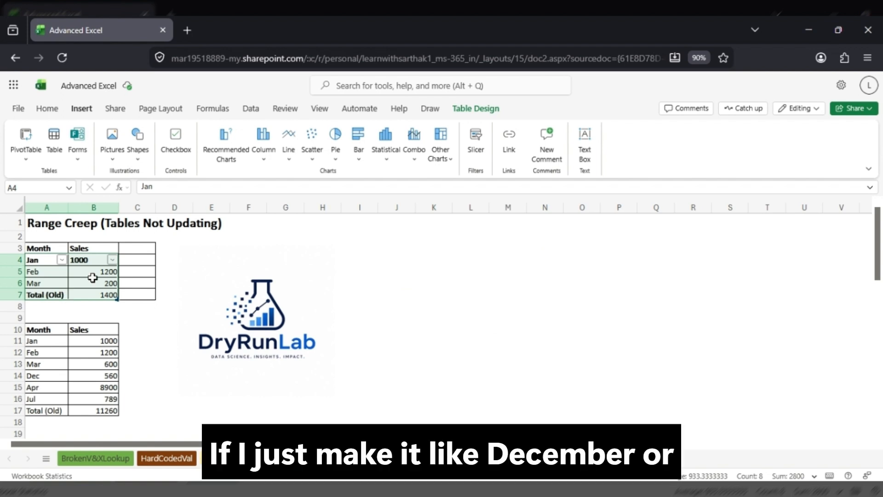
Insert a row directly above the Mar row in the upper table
left_click(19, 284)
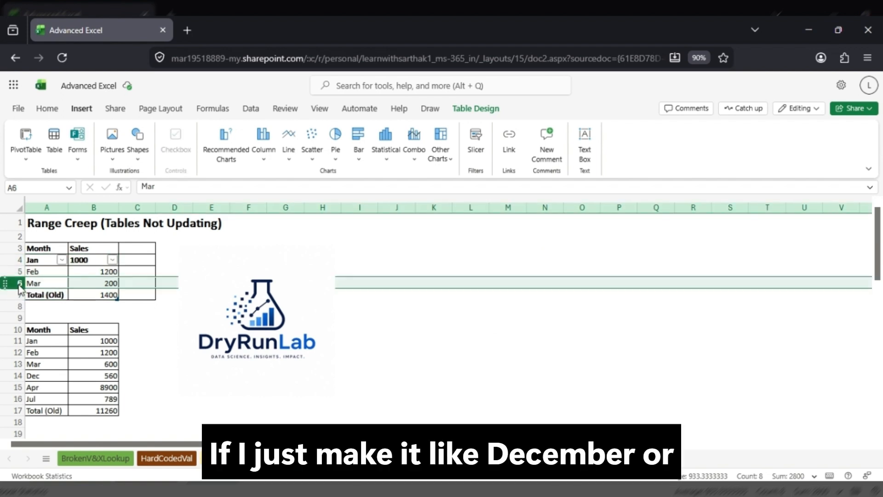
right_click(20, 285)
left_click(107, 171)
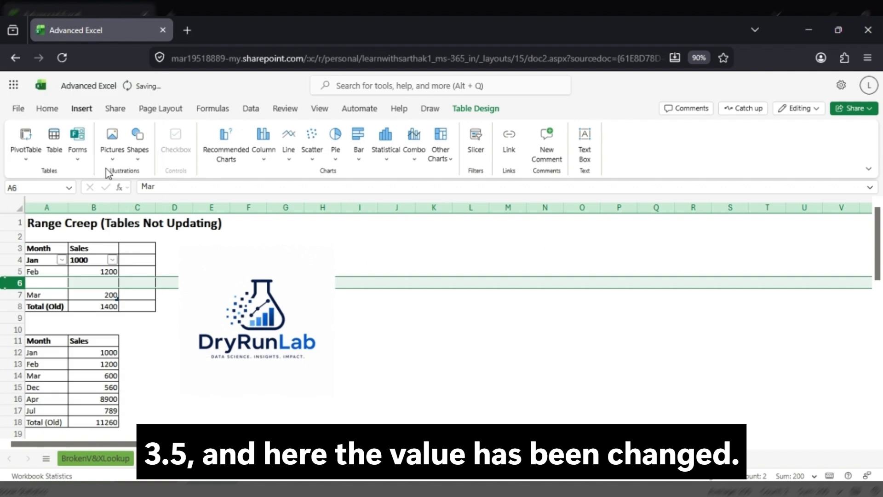
Fill the empty row 6 of the upper table with the month Dec and sales of 456
left_click(47, 287)
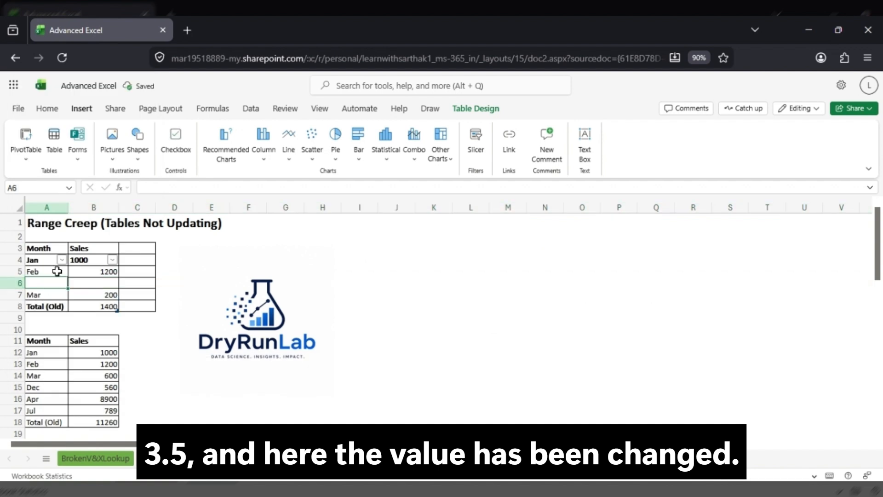
type("Dec")
key("Tab")
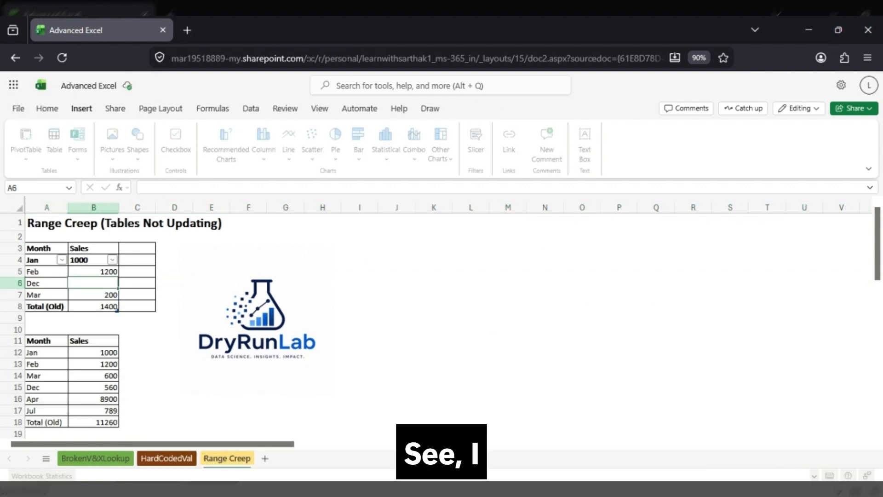
type("4")
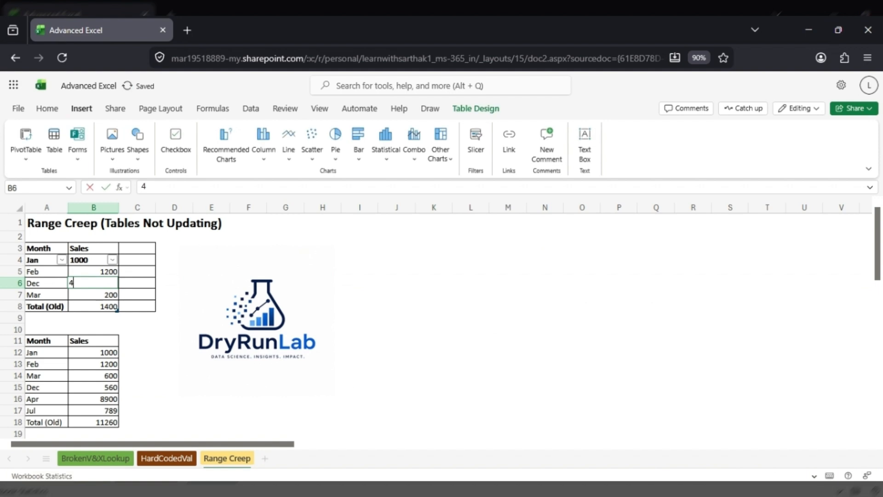
type("56")
key("Return")
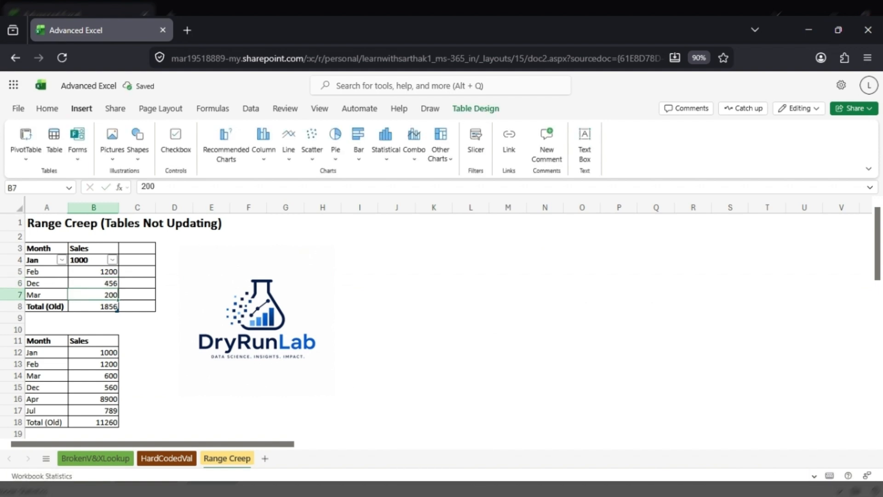
Insert a row directly below the Dec row in the upper table
left_click(19, 283)
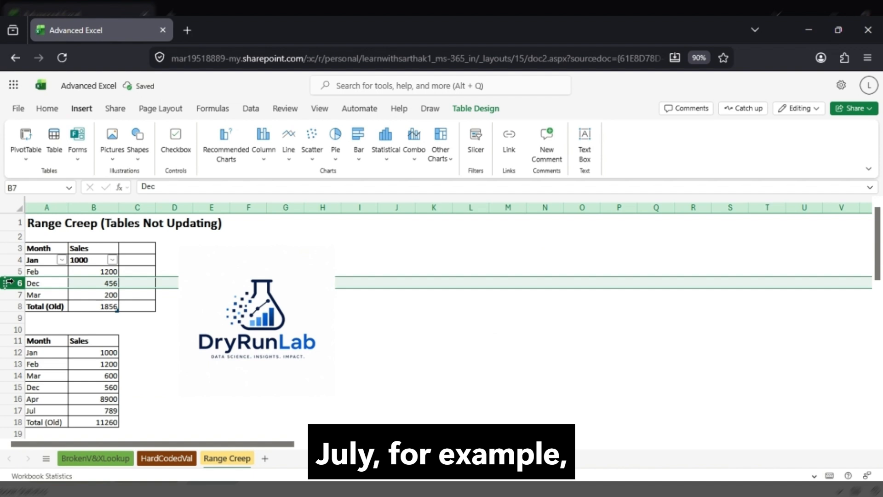
right_click(18, 283)
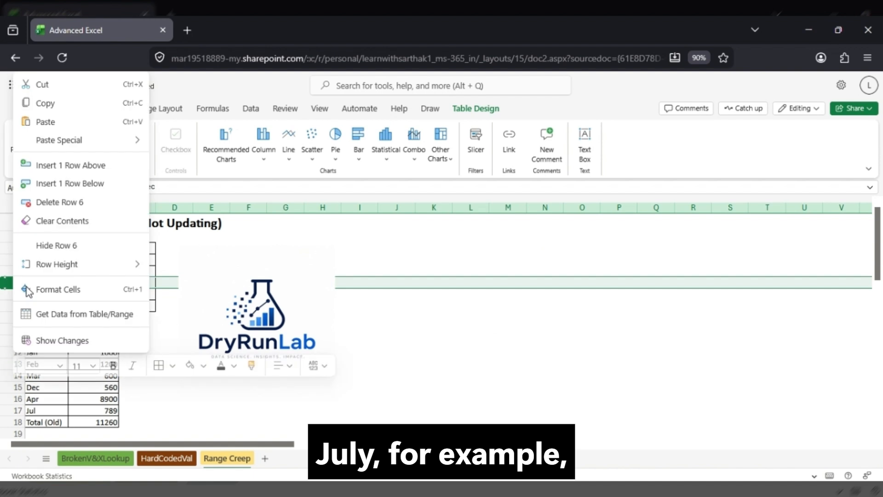
left_click(114, 182)
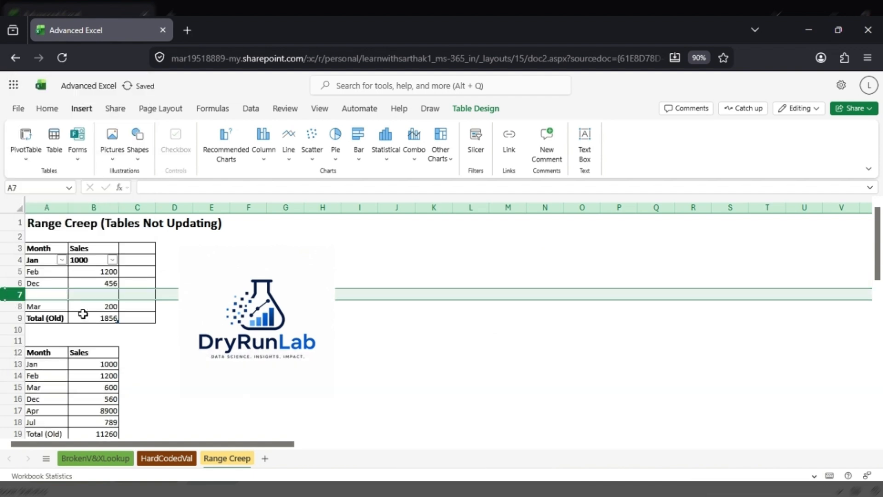
Fill the empty row 7 of the upper table with the month Jul and sales of 780
left_click(65, 293)
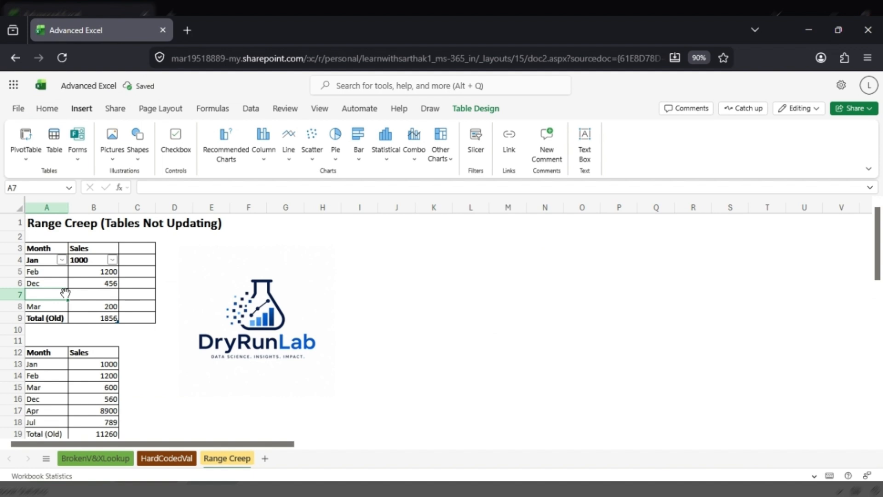
type("Ju.l")
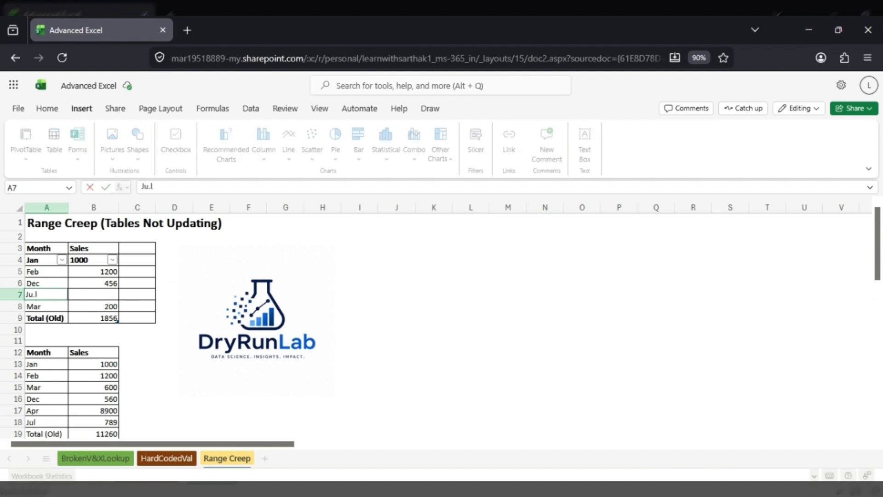
key("BackSpace")
key("BackSpace")
type("l")
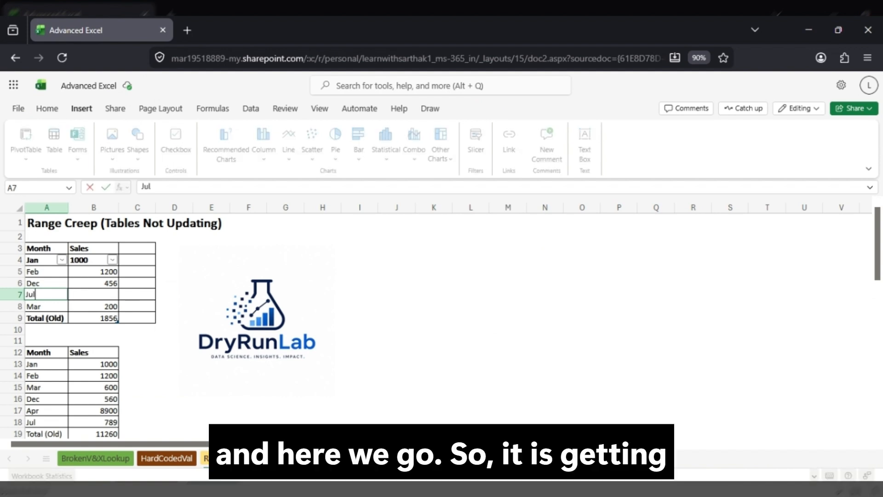
key("Tab")
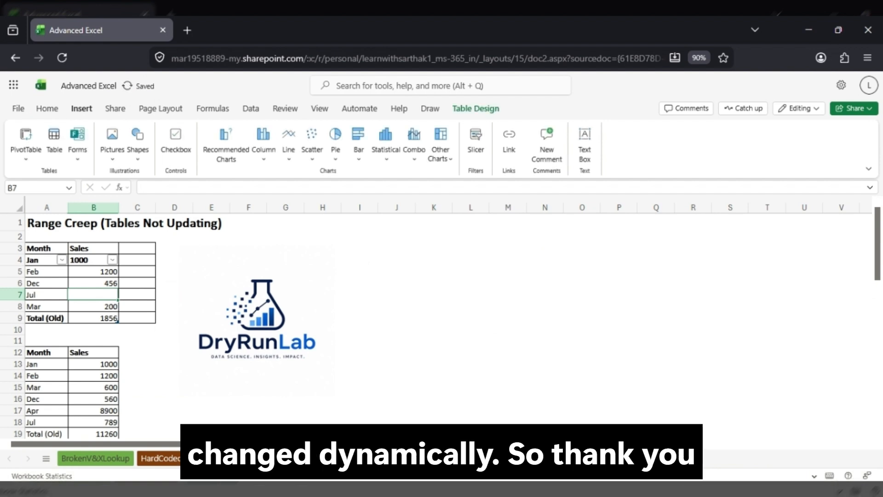
type("780")
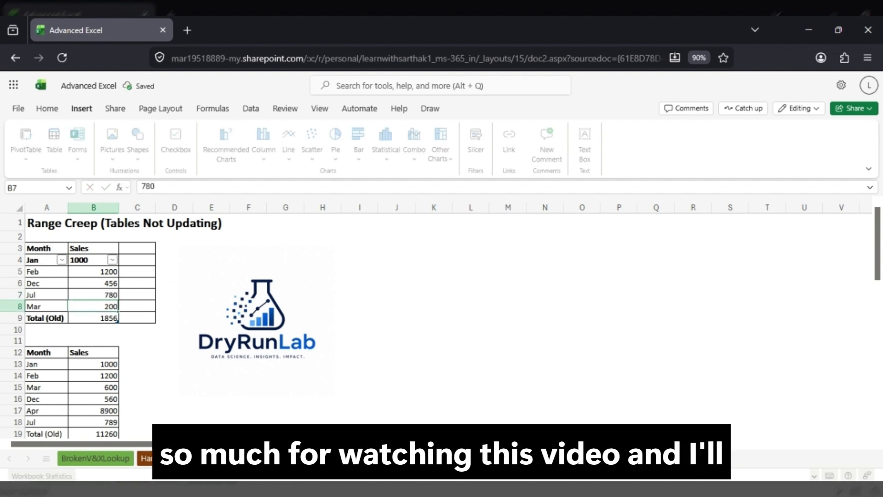
key("Return")
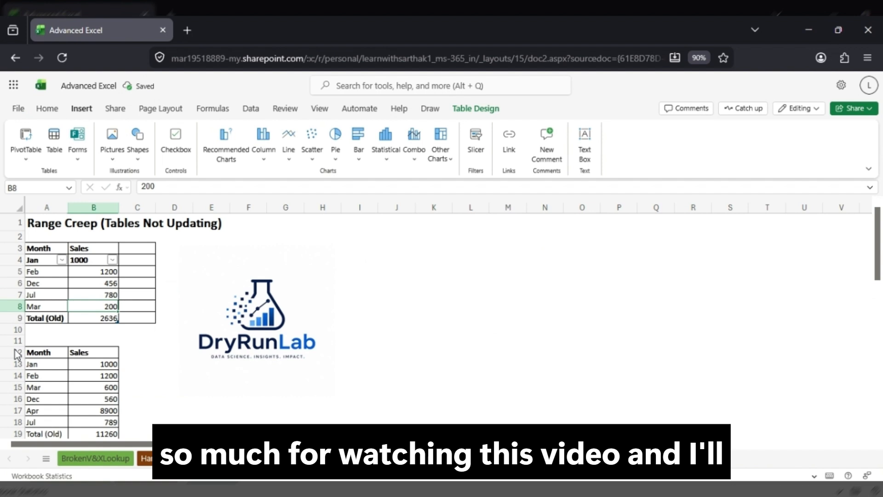